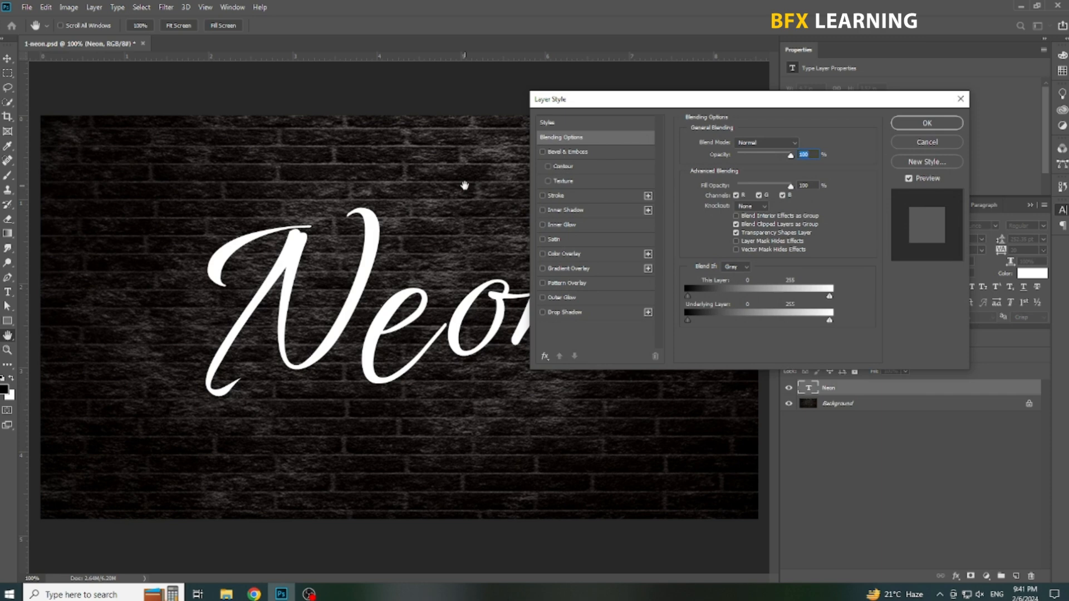
Add an Inner Shadow to the Neon text layer, set its colour to 7a04ff and copy that hex code.
{"action": "left_click", "coordinate": [594, 211]}
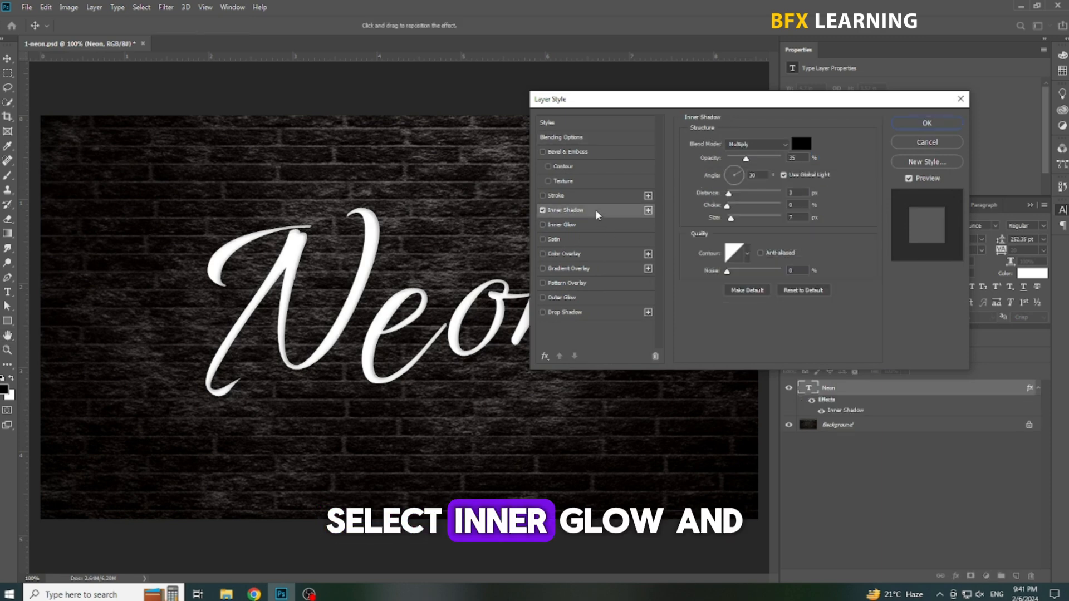
{"action": "left_click", "coordinate": [802, 144]}
{"action": "type", "text": "7a04ff"}
{"action": "double_click", "coordinate": [946, 434]}
{"action": "key", "text": "ctrl+c"}
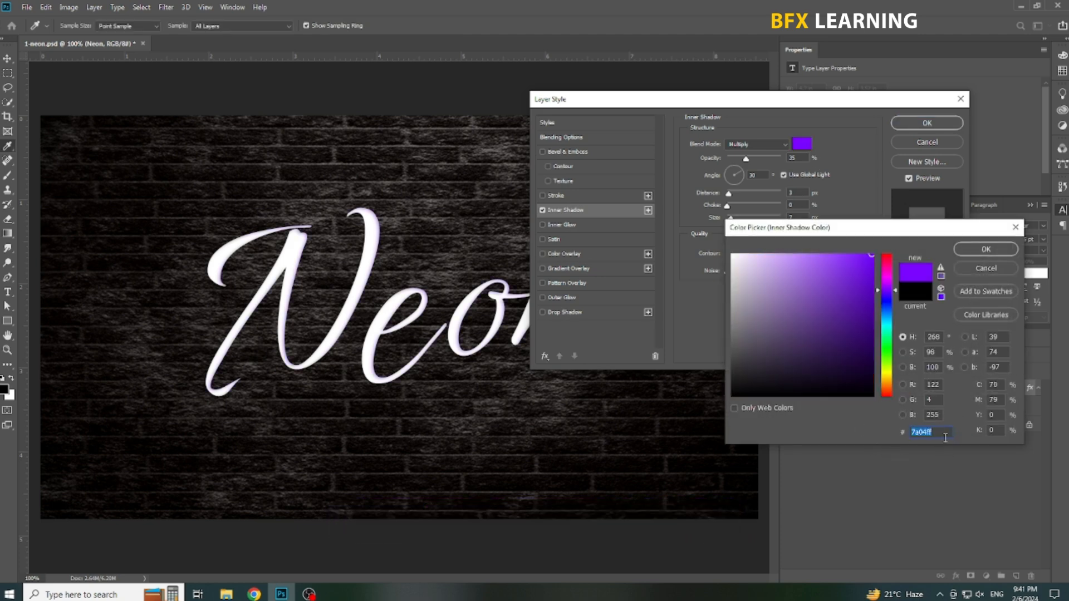
{"action": "left_click", "coordinate": [986, 250]}
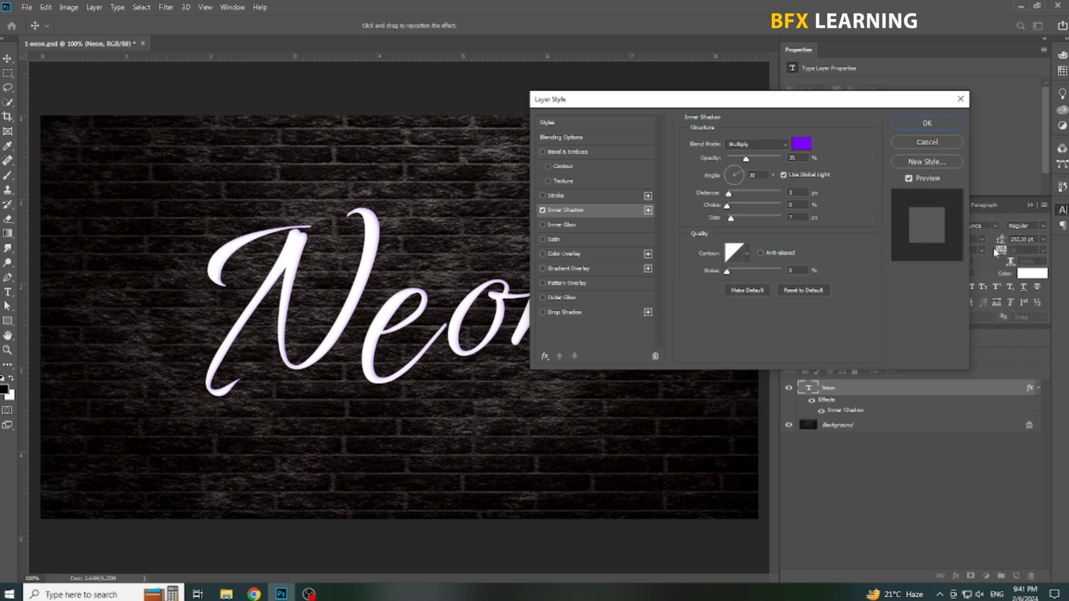
Set the Inner Shadow's blend mode to Hard Light, its distance to 0 px and its size to 7 px.
{"action": "left_click", "coordinate": [779, 144]}
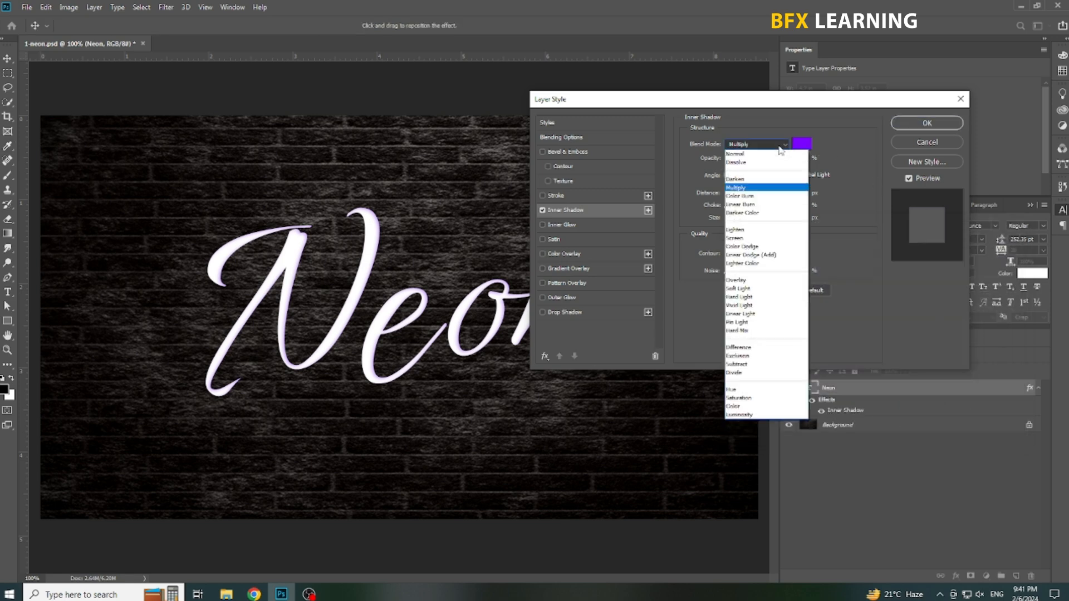
{"action": "left_click", "coordinate": [751, 297]}
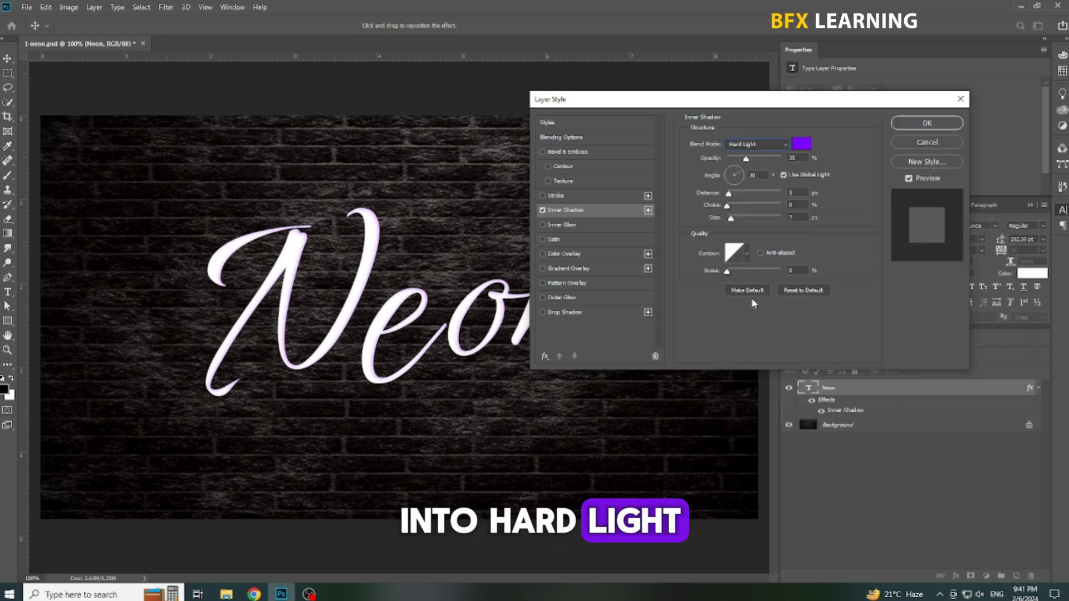
{"action": "left_click", "coordinate": [729, 193]}
{"action": "left_click_drag", "start_coordinate": [731, 198], "coordinate": [724, 196]}
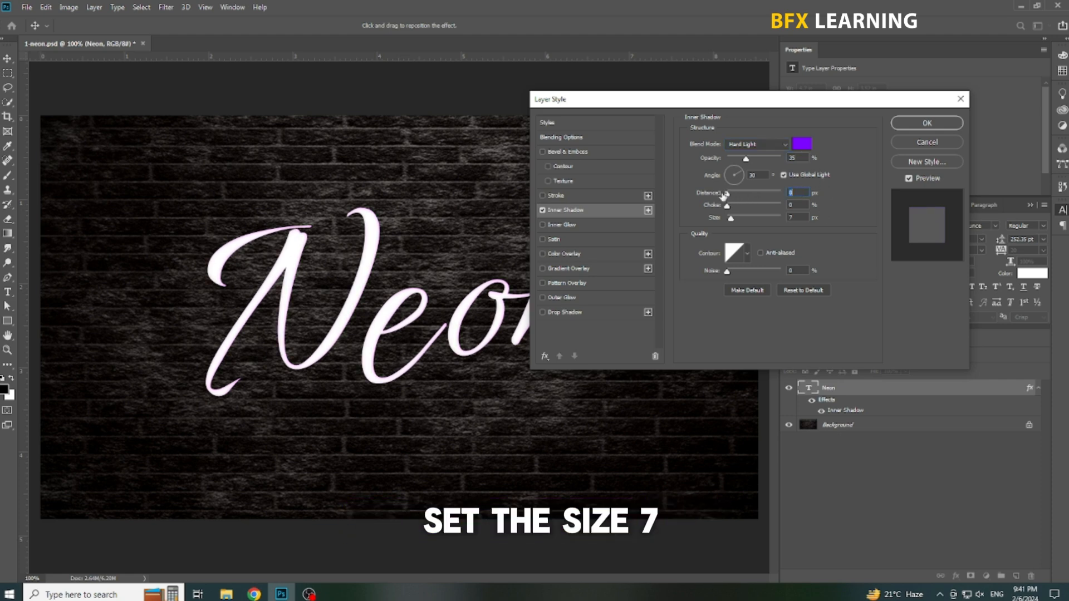
{"action": "double_click", "coordinate": [802, 217]}
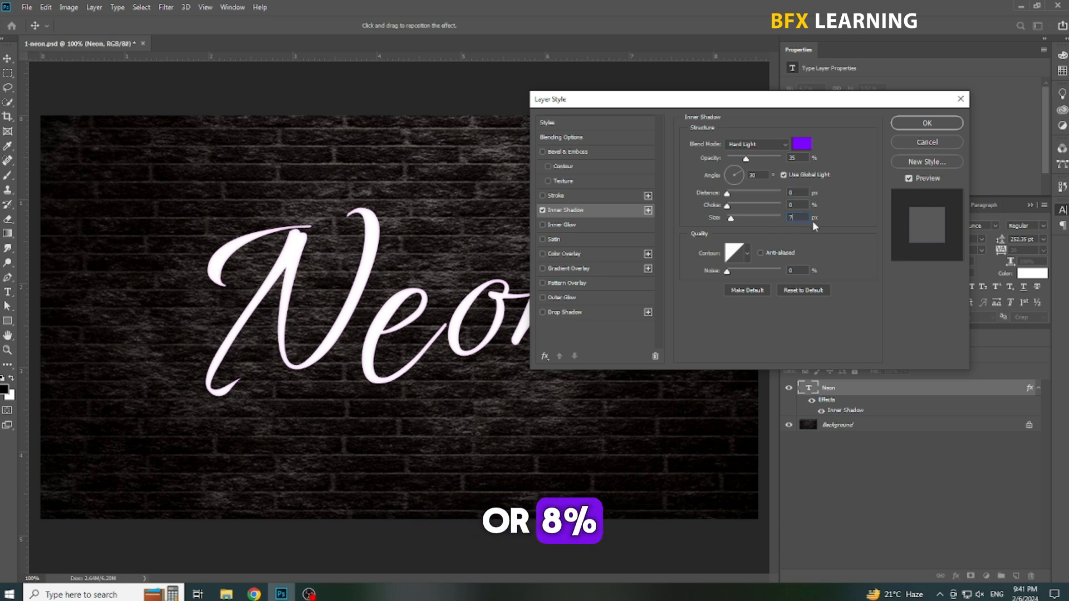
Add an Outer Glow to the Neon text with the colour 7a04ff.
{"action": "left_click", "coordinate": [582, 296]}
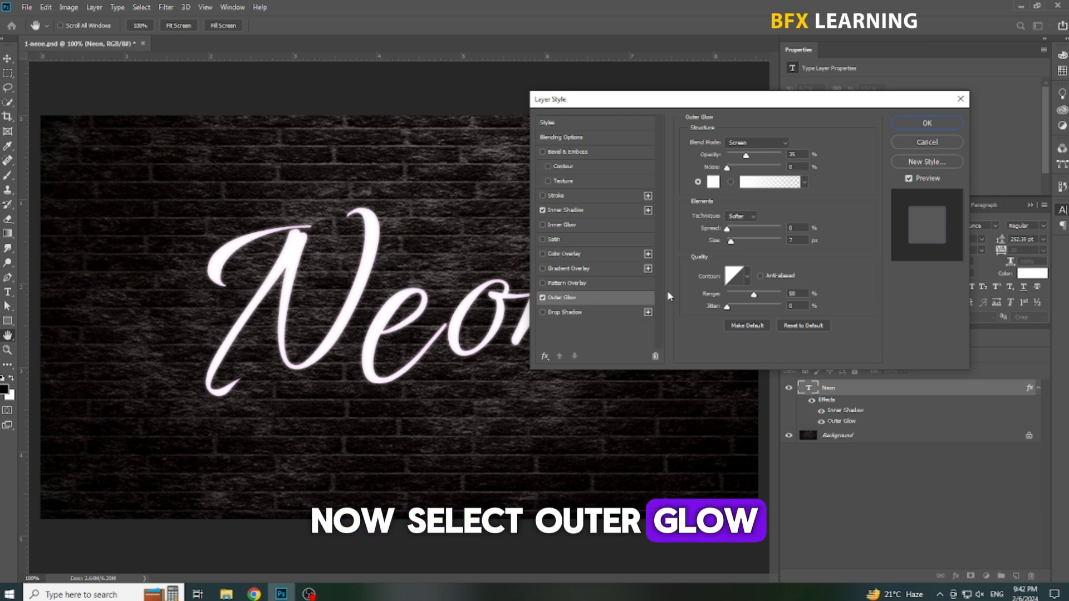
{"action": "left_click", "coordinate": [716, 184]}
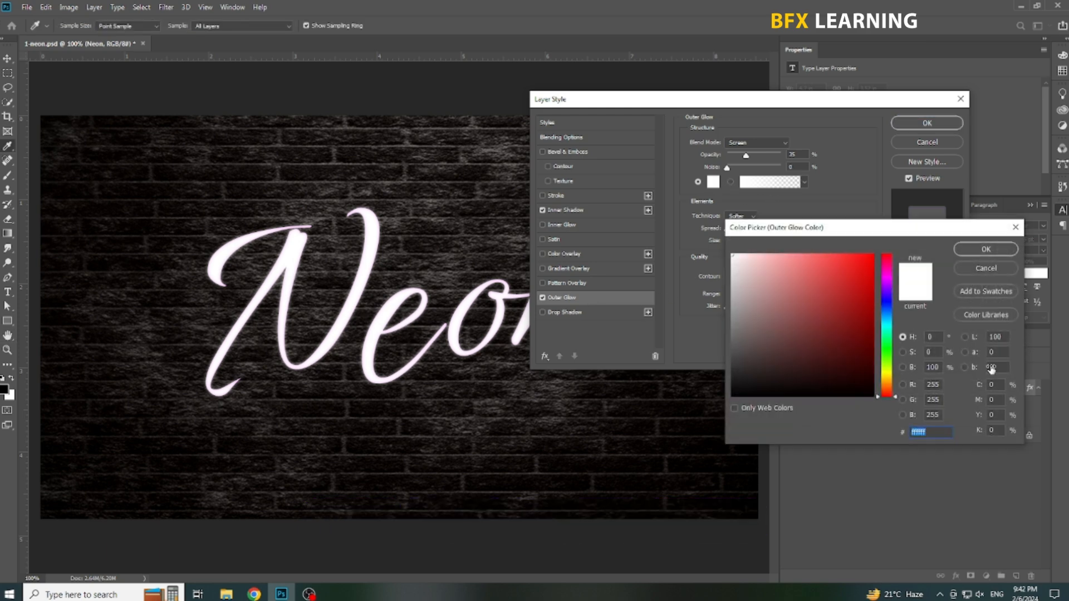
{"action": "key", "text": "ctrl+v"}
{"action": "key", "text": "Tab"}
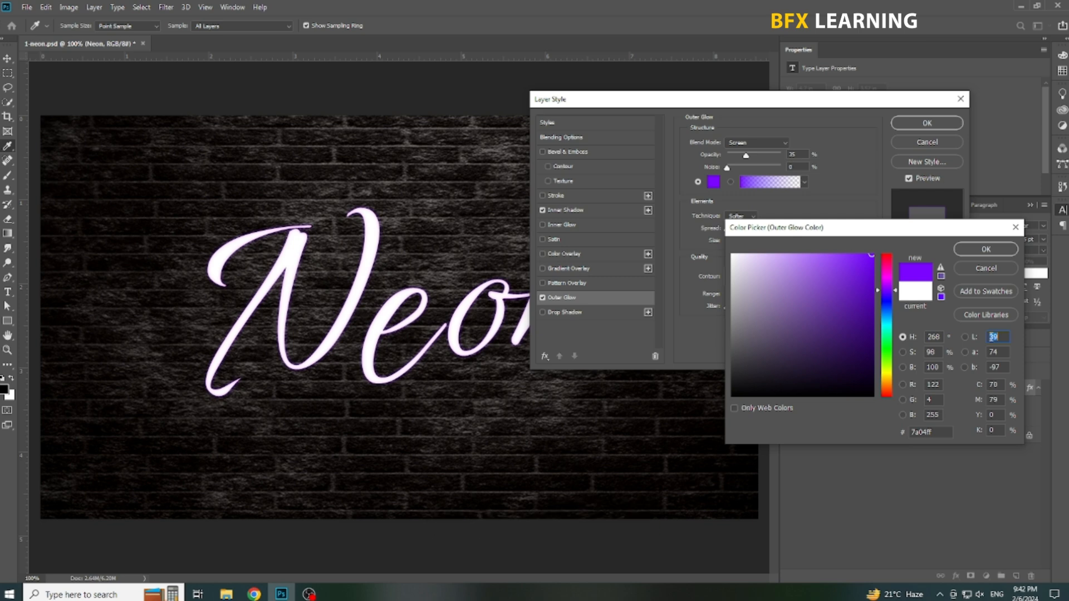
{"action": "left_click", "coordinate": [965, 251]}
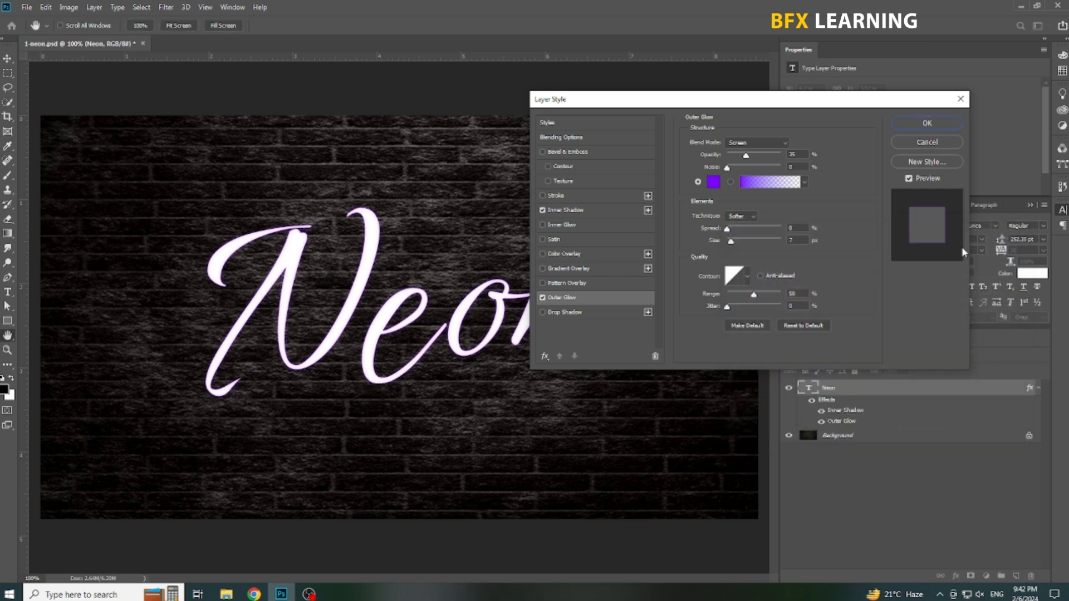
Set the Outer Glow's blend mode to Linear Dodge (Add), its opacity to 80% and its size to 35 px.
{"action": "left_click", "coordinate": [766, 142]}
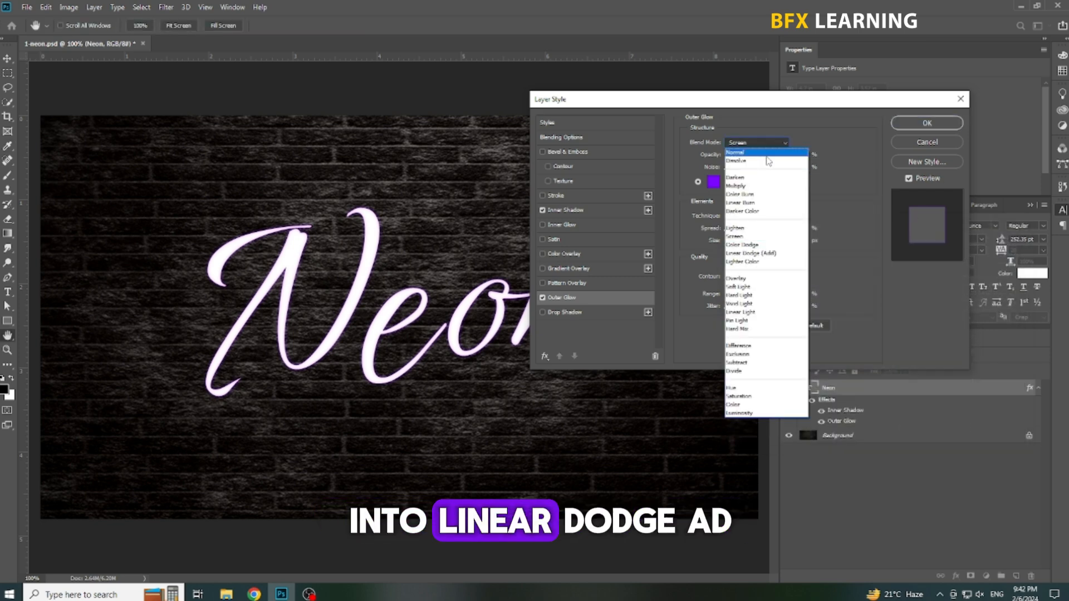
{"action": "left_click", "coordinate": [770, 253]}
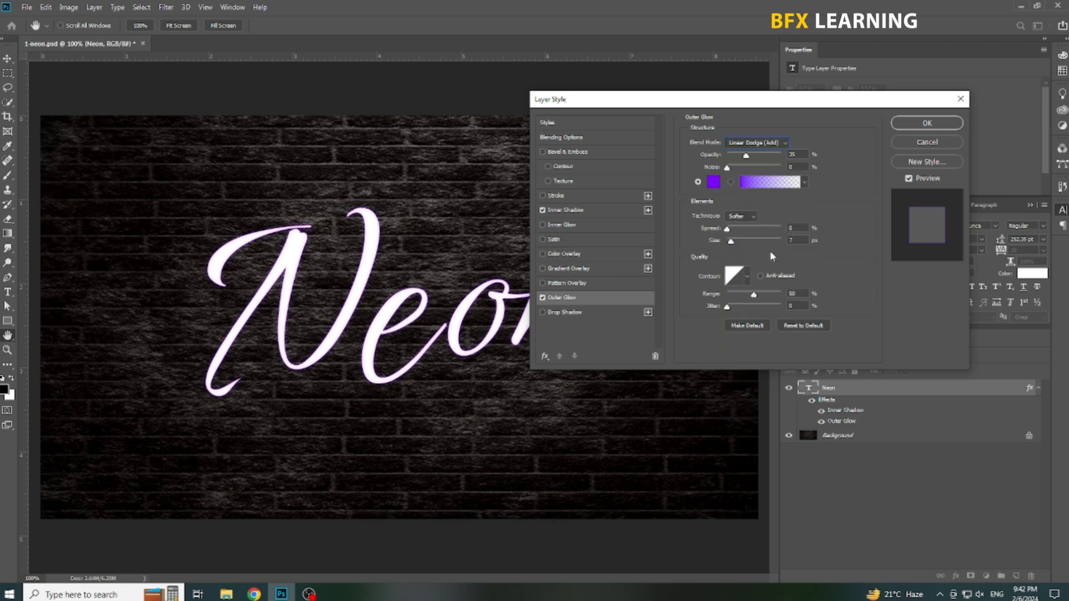
{"action": "double_click", "coordinate": [802, 154]}
{"action": "type", "text": "80"}
{"action": "key", "text": "Tab"}
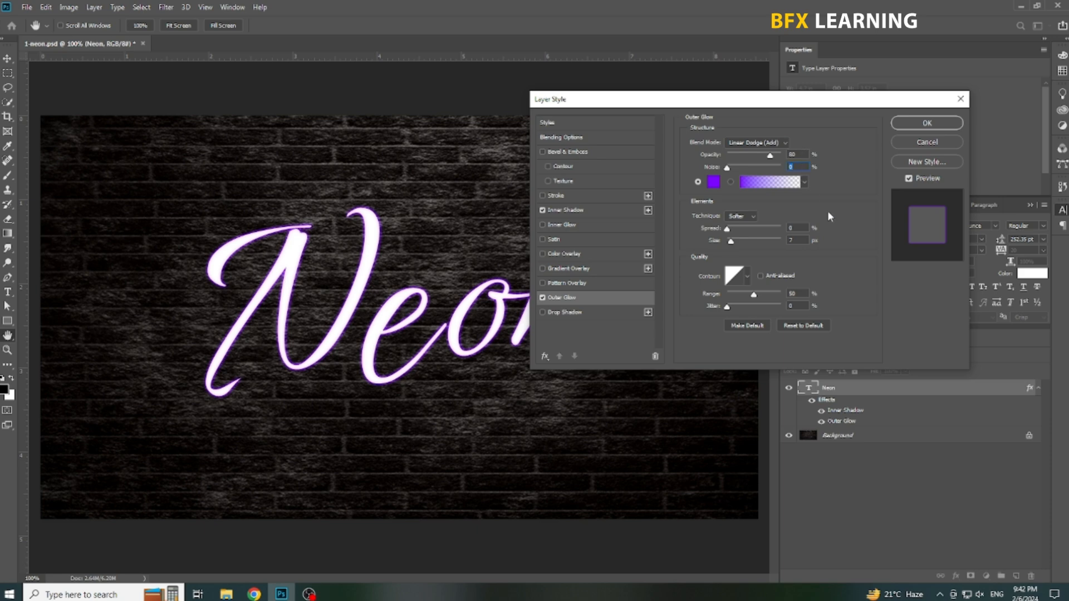
{"action": "key", "text": "Tab"}
{"action": "key", "text": "Tab"}
{"action": "type", "text": "35"}
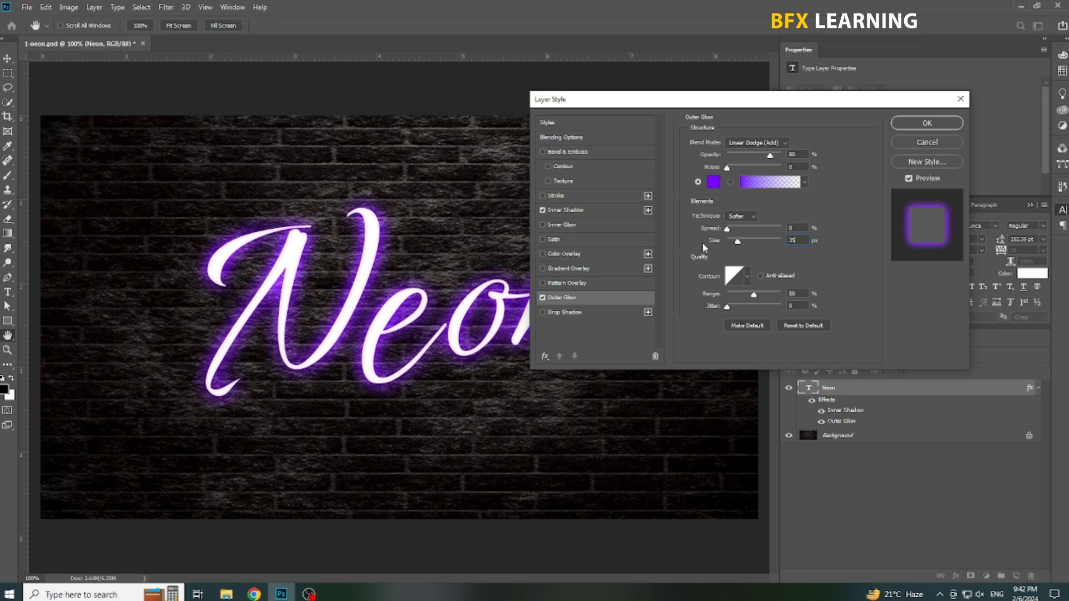
Bend the Inner Shadow's contour curve slightly upward at its midpoint.
{"action": "left_click", "coordinate": [598, 211]}
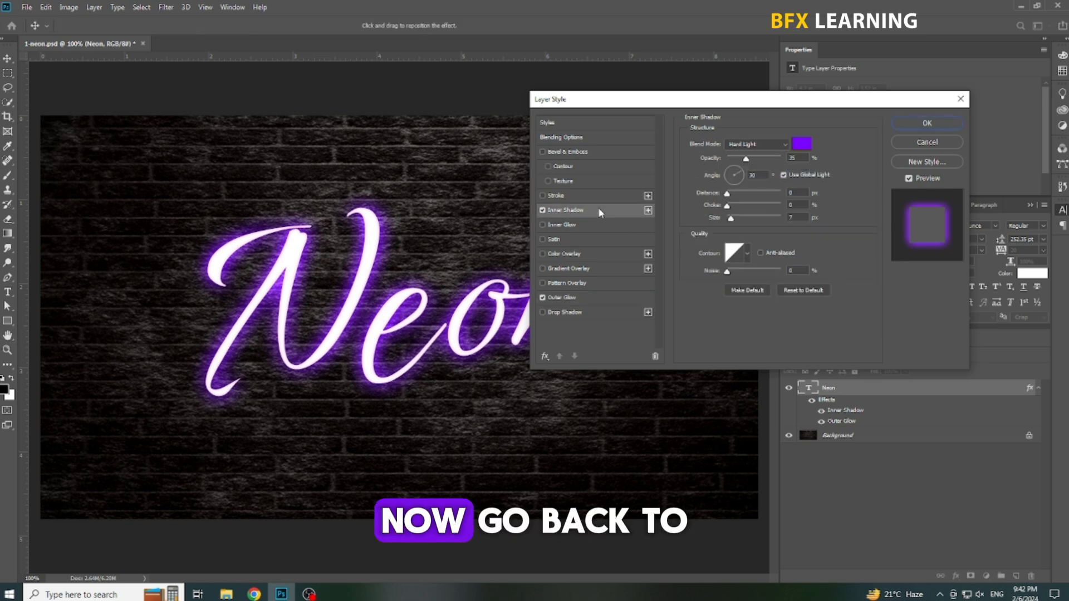
{"action": "left_click", "coordinate": [729, 256]}
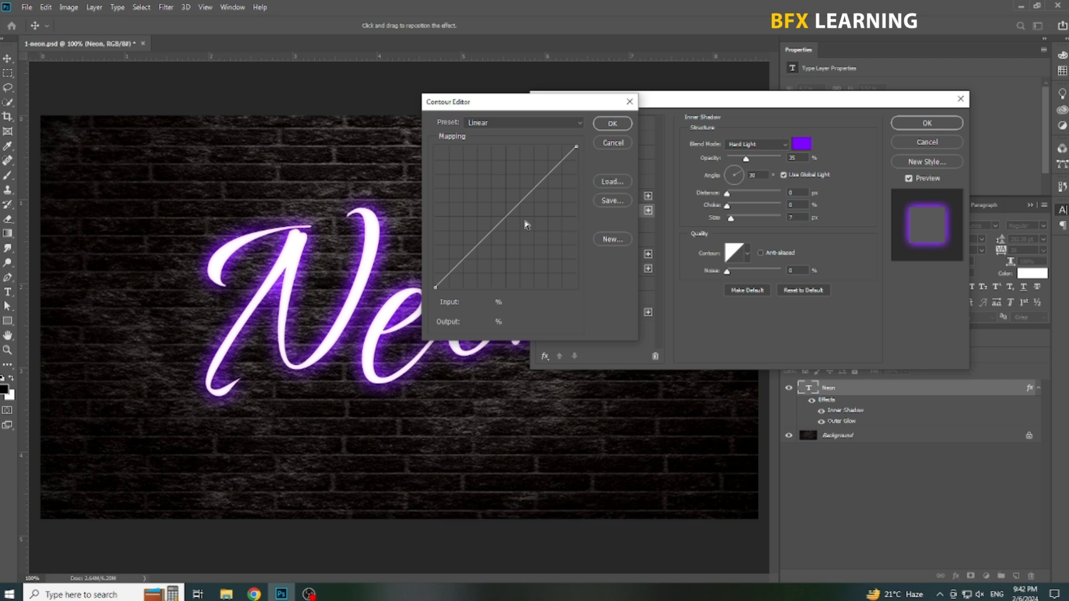
{"action": "left_click_drag", "start_coordinate": [508, 216], "coordinate": [503, 207]}
{"action": "left_click", "coordinate": [609, 125]}
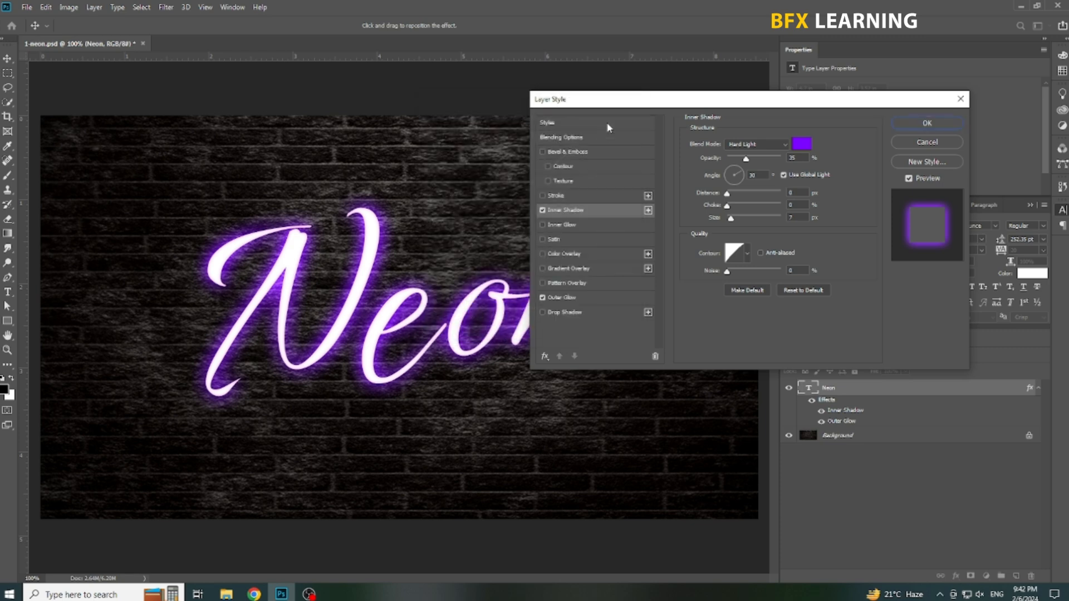
Bow the Outer Glow's contour upward with three points, the middle one at input 44% and output 53%, and apply the layer style.
{"action": "left_click", "coordinate": [586, 297]}
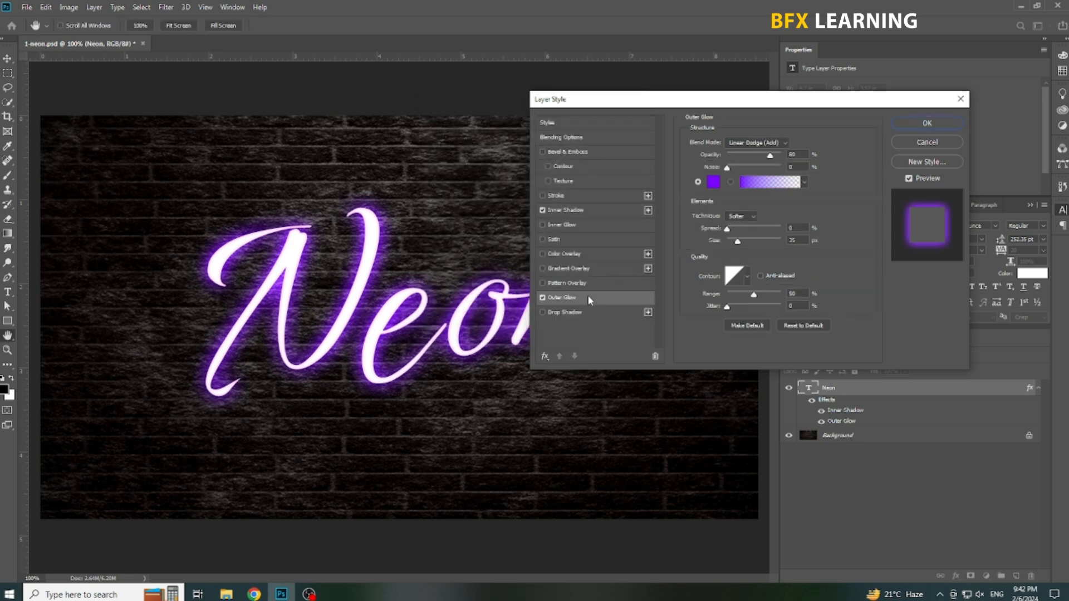
{"action": "left_click", "coordinate": [733, 277]}
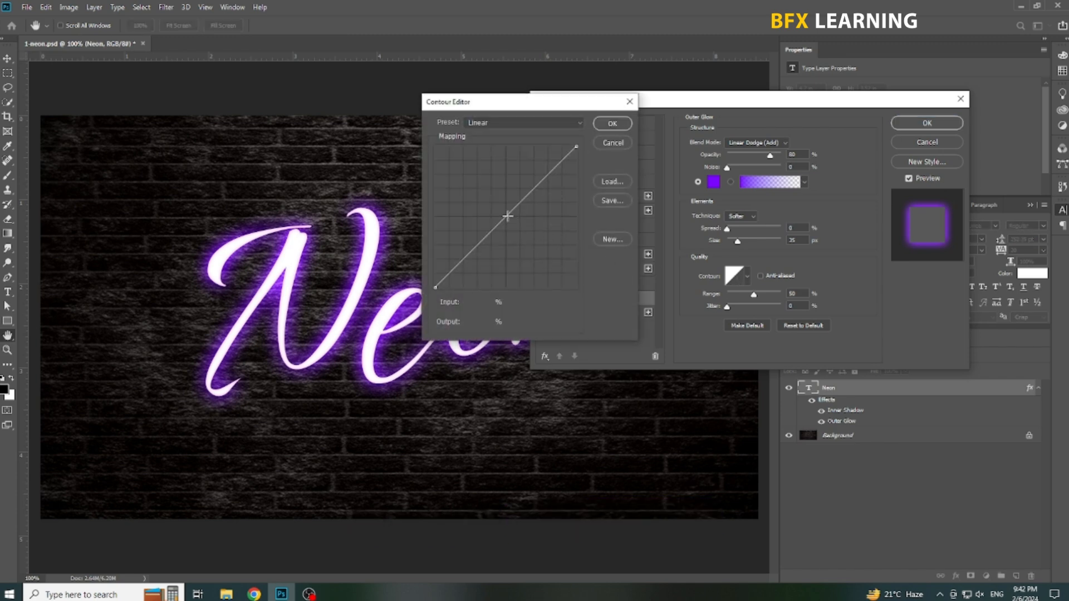
{"action": "left_click_drag", "start_coordinate": [505, 217], "coordinate": [499, 214]}
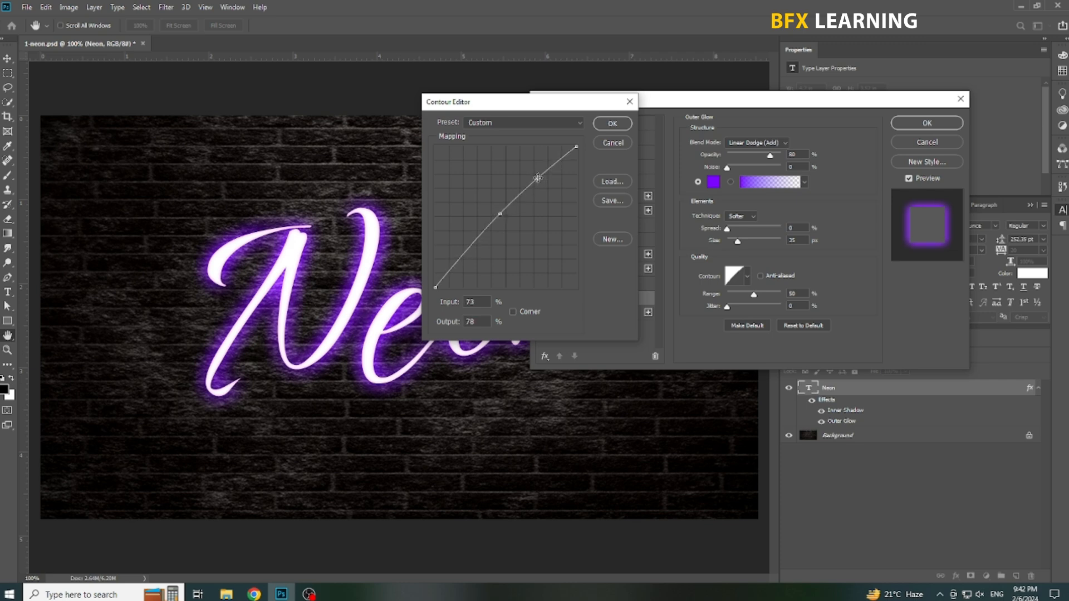
{"action": "left_click_drag", "start_coordinate": [538, 178], "coordinate": [536, 176]}
{"action": "left_click_drag", "start_coordinate": [463, 255], "coordinate": [461, 254]}
{"action": "left_click_drag", "start_coordinate": [500, 214], "coordinate": [497, 212]}
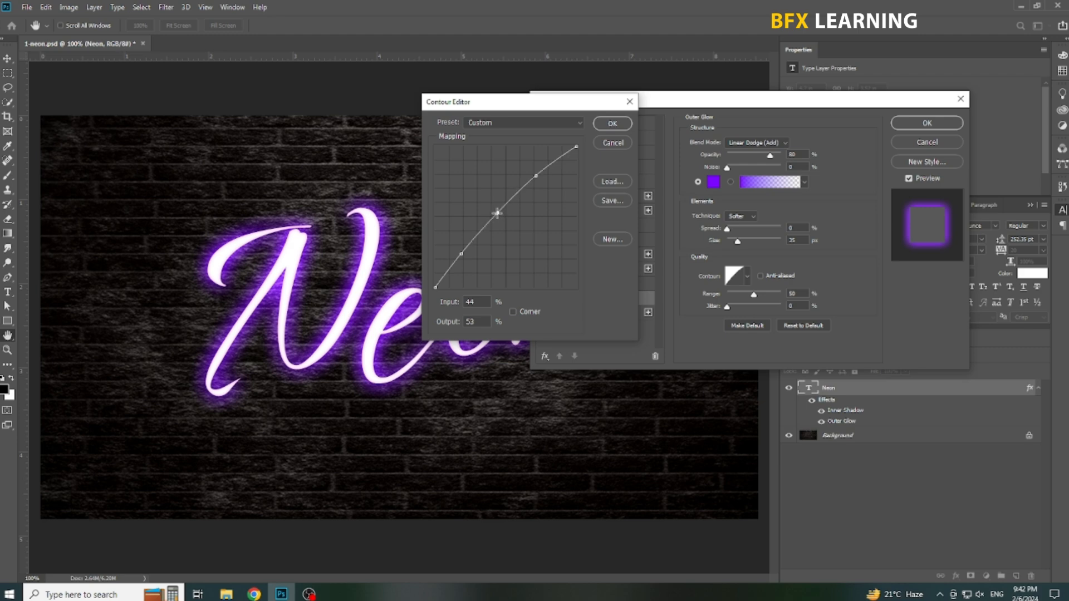
{"action": "left_click", "coordinate": [612, 123]}
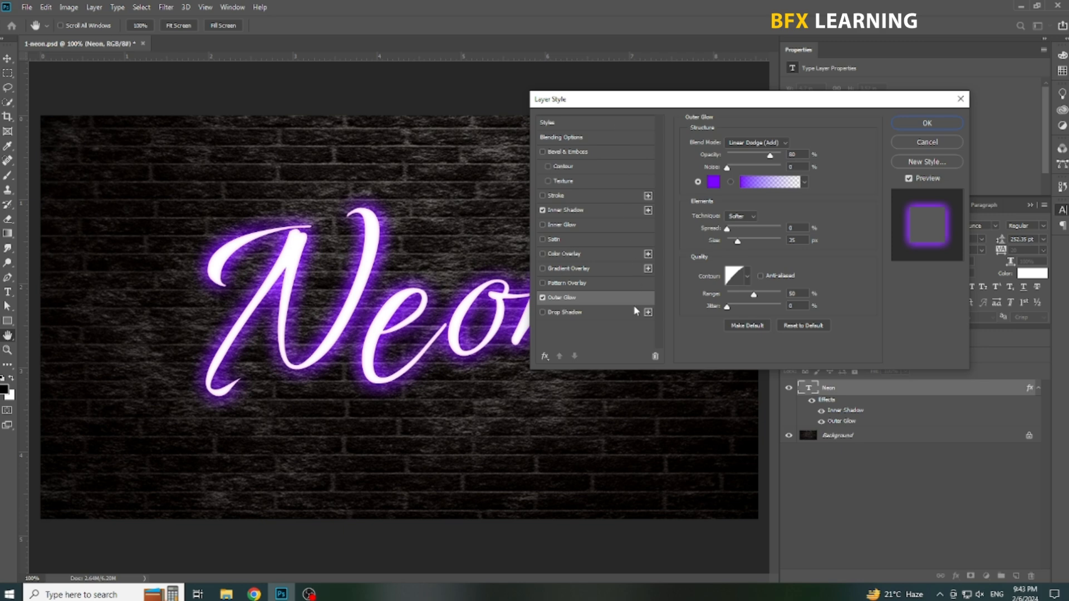
{"action": "left_click", "coordinate": [904, 125]}
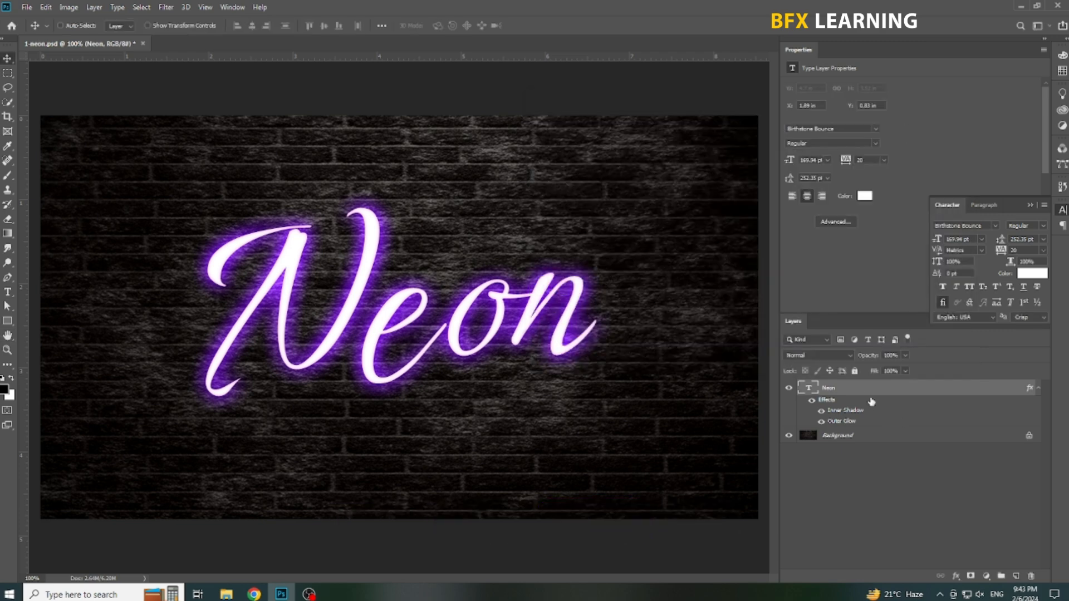
Duplicate the Neon text layer as Neon copy in the same document.
{"action": "right_click", "coordinate": [851, 390]}
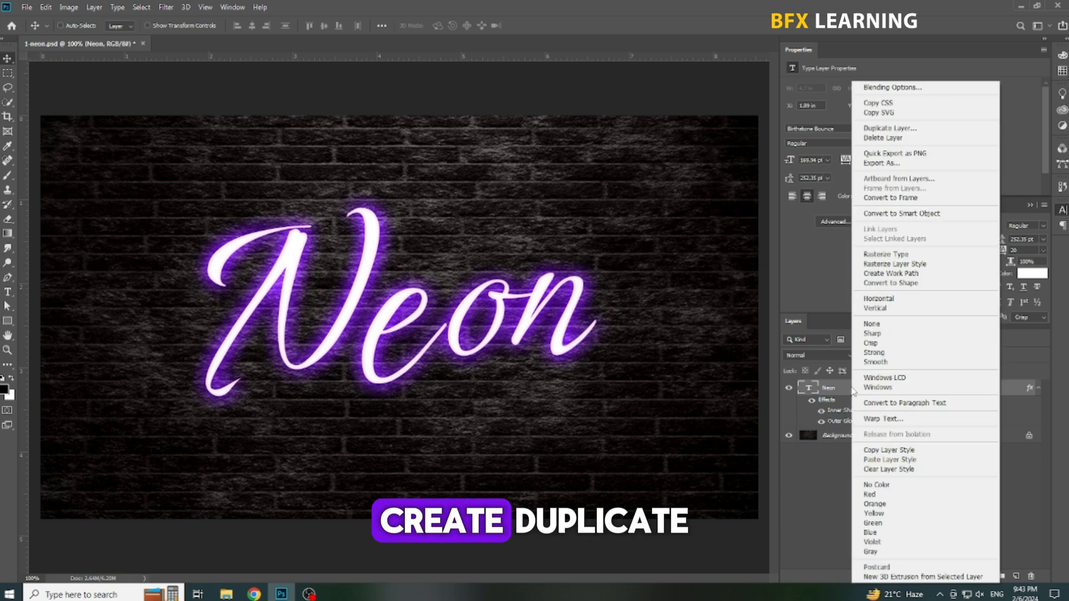
{"action": "left_click", "coordinate": [890, 128]}
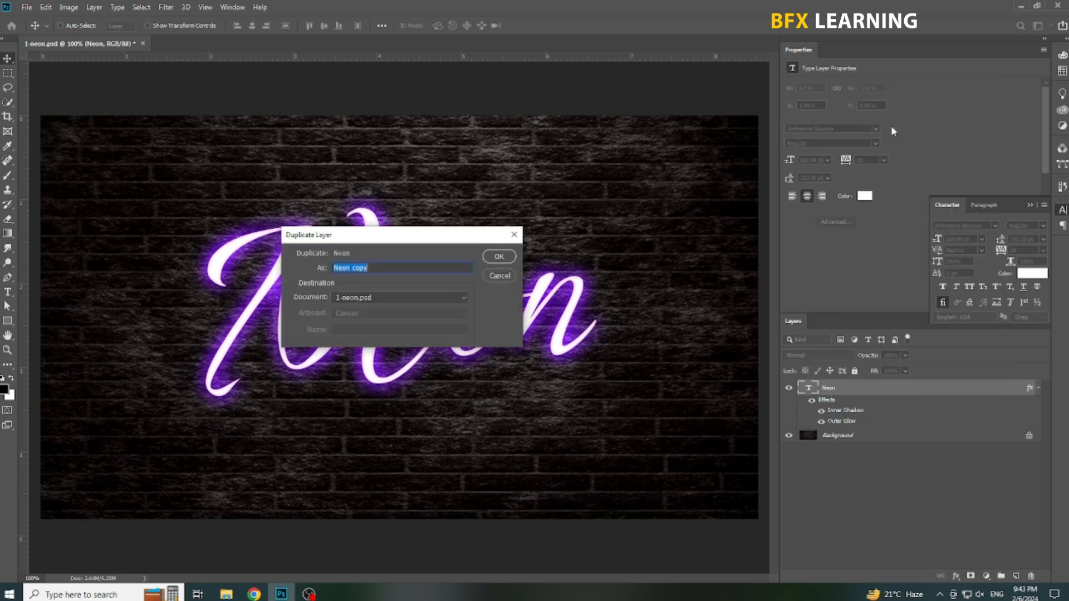
{"action": "left_click", "coordinate": [498, 256]}
Turn off the Inner Shadow on the lower Neon layer and add a black 2 px inside Stroke.
{"action": "left_click", "coordinate": [836, 435]}
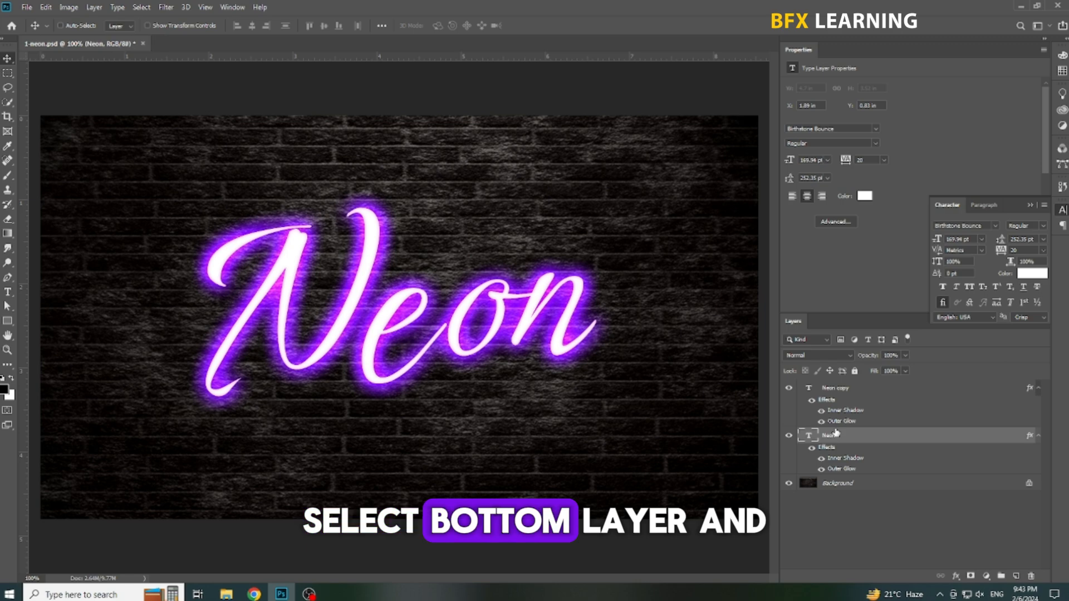
{"action": "right_click", "coordinate": [836, 435]}
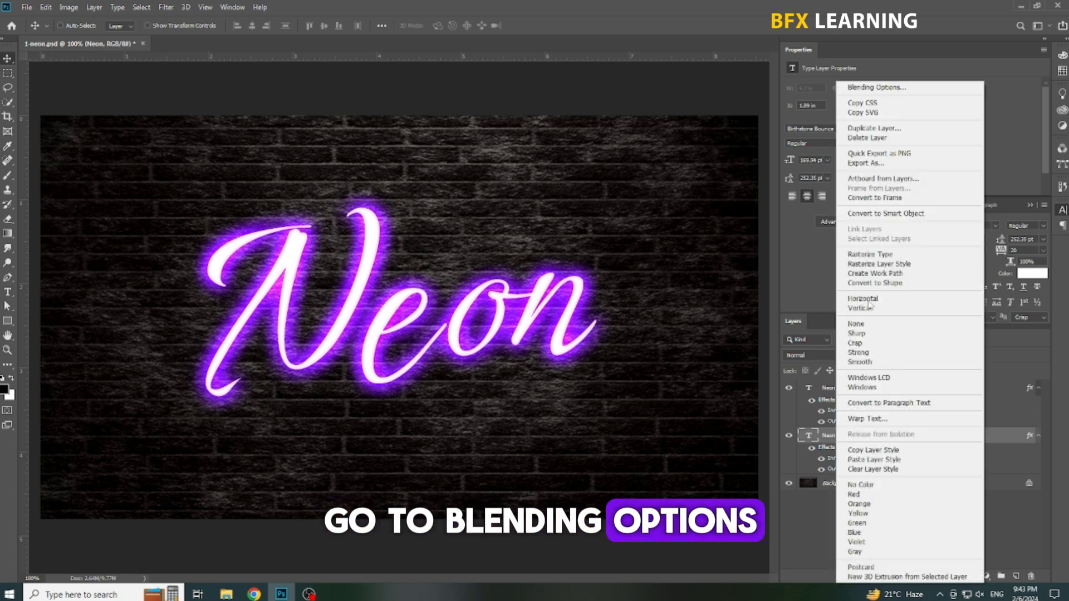
{"action": "left_click", "coordinate": [868, 88]}
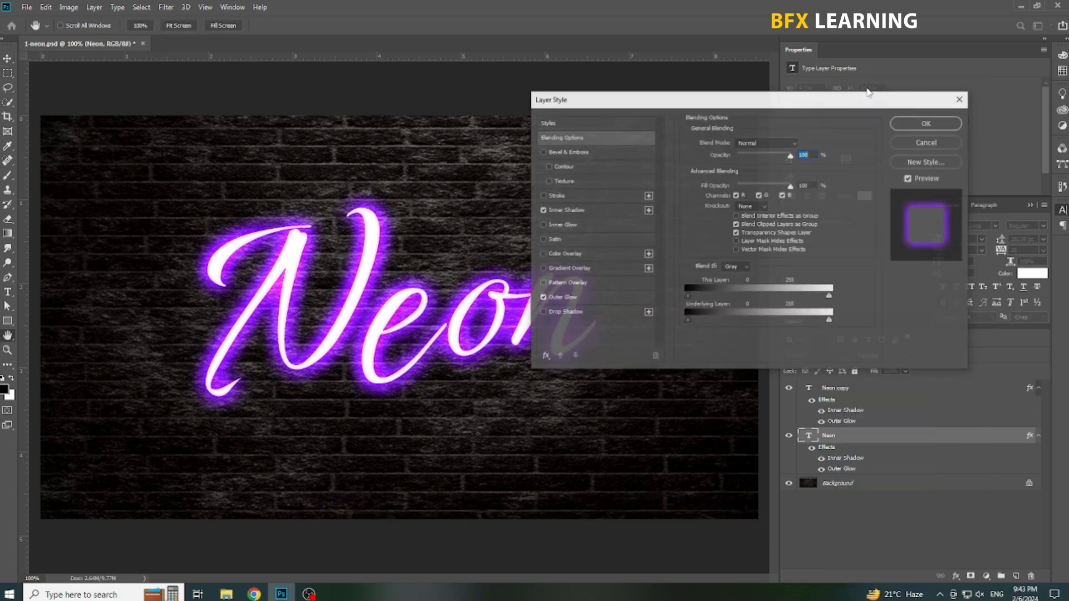
{"action": "left_click", "coordinate": [542, 210]}
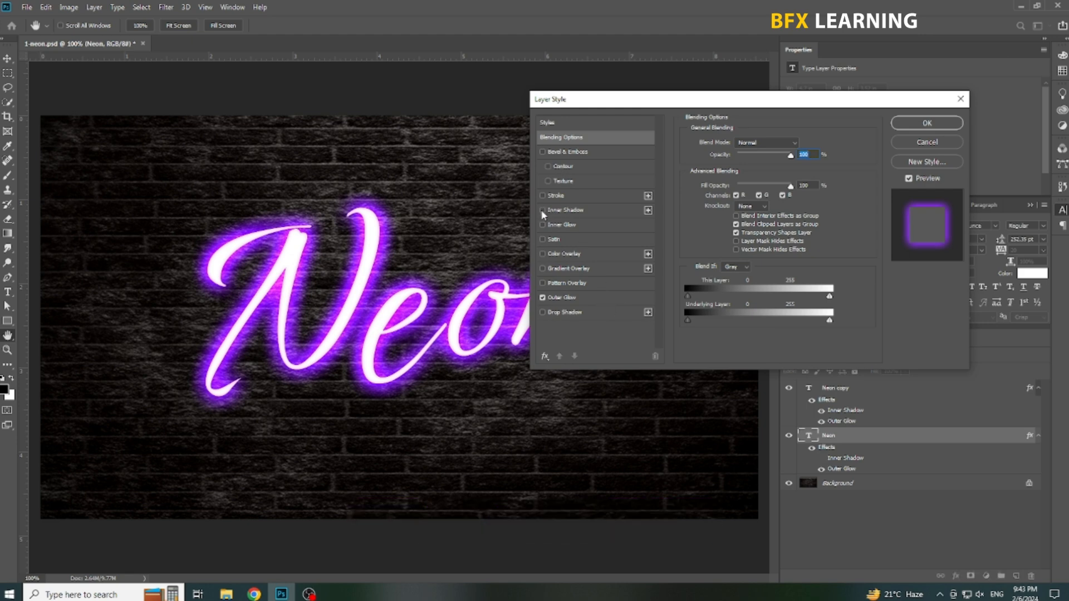
{"action": "left_click", "coordinate": [574, 210]}
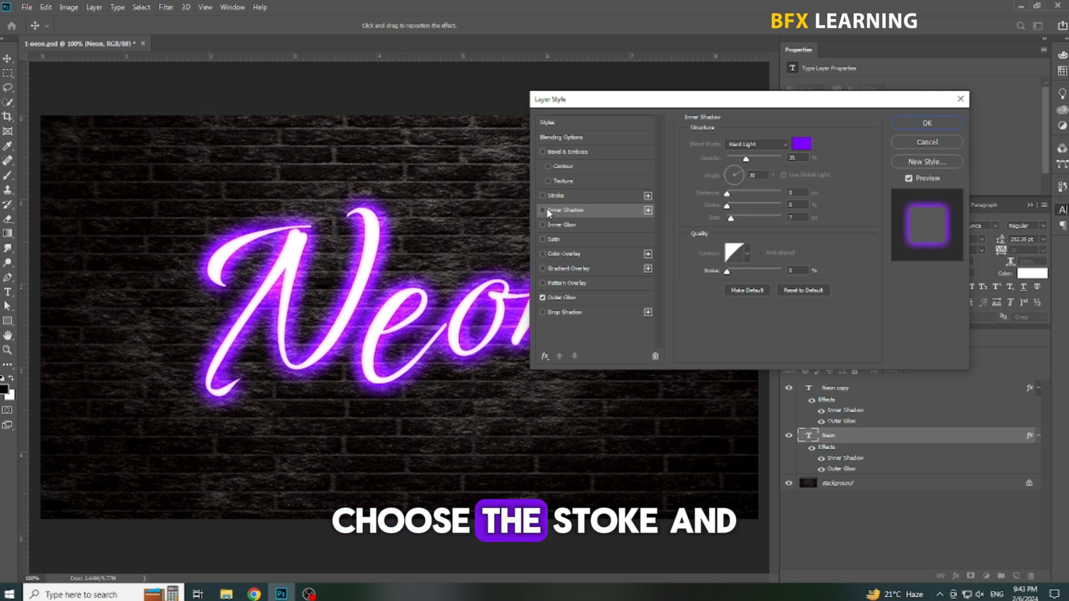
{"action": "left_click", "coordinate": [573, 196]}
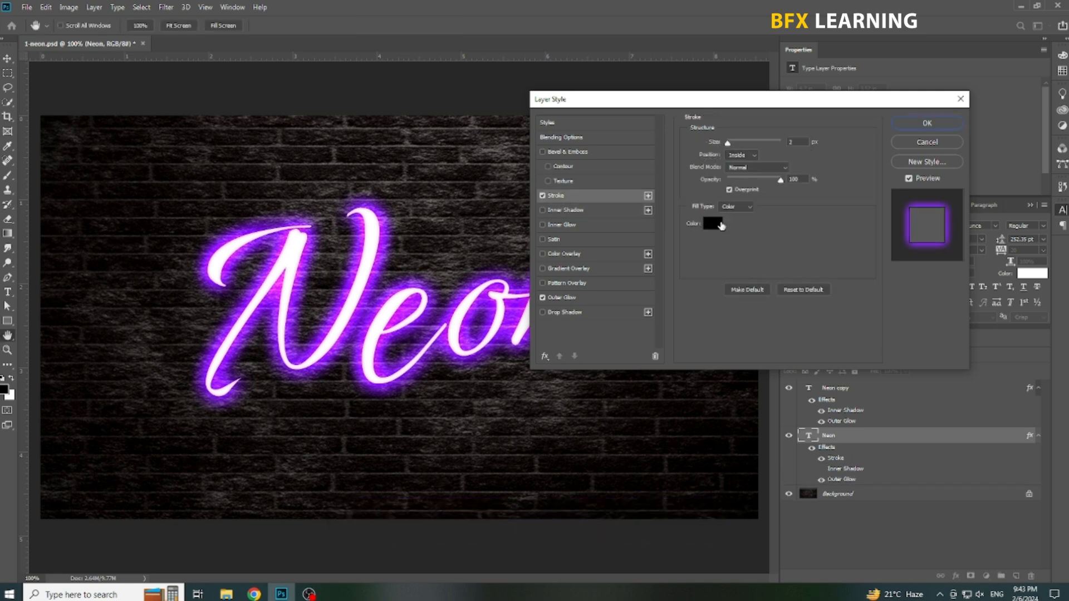
{"action": "left_click", "coordinate": [803, 143]}
Increase the lower Neon layer's Outer Glow size to 250 px and add a Drop Shadow.
{"action": "left_click", "coordinate": [585, 296]}
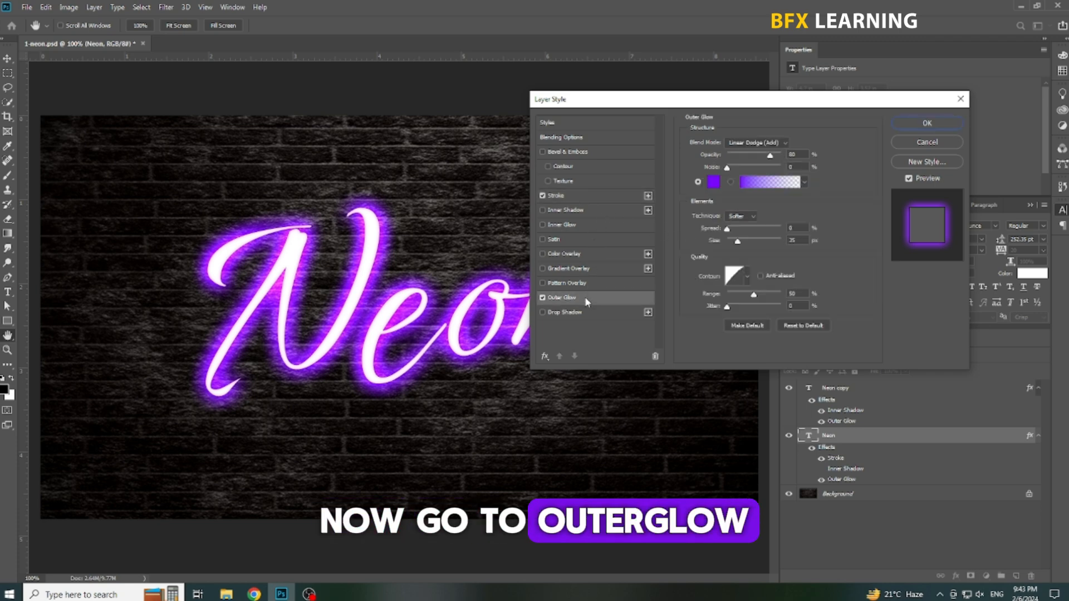
{"action": "left_click_drag", "start_coordinate": [737, 244], "coordinate": [784, 249]}
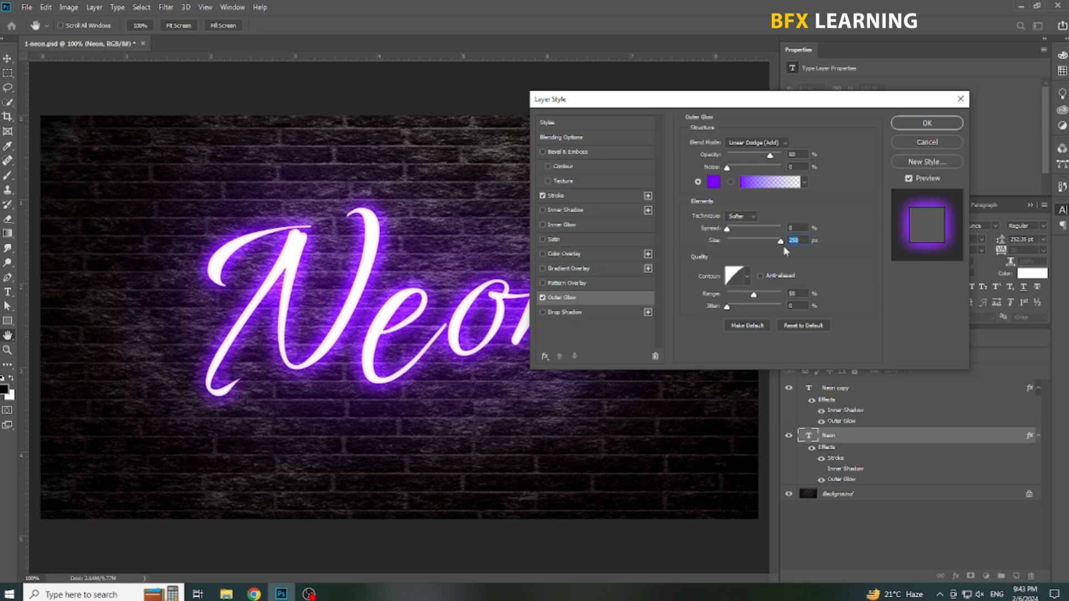
{"action": "left_click", "coordinate": [597, 313]}
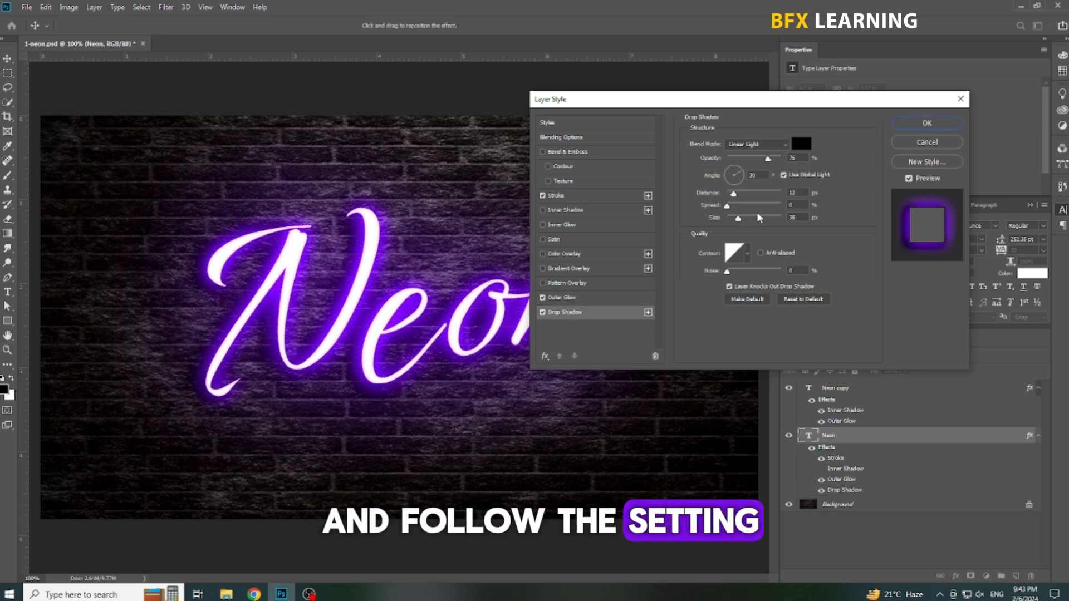
Keep the Drop Shadow's blend mode at Linear Light, set its opacity to 80%, slightly increase its size and apply the layer style.
{"action": "left_click", "coordinate": [769, 148]}
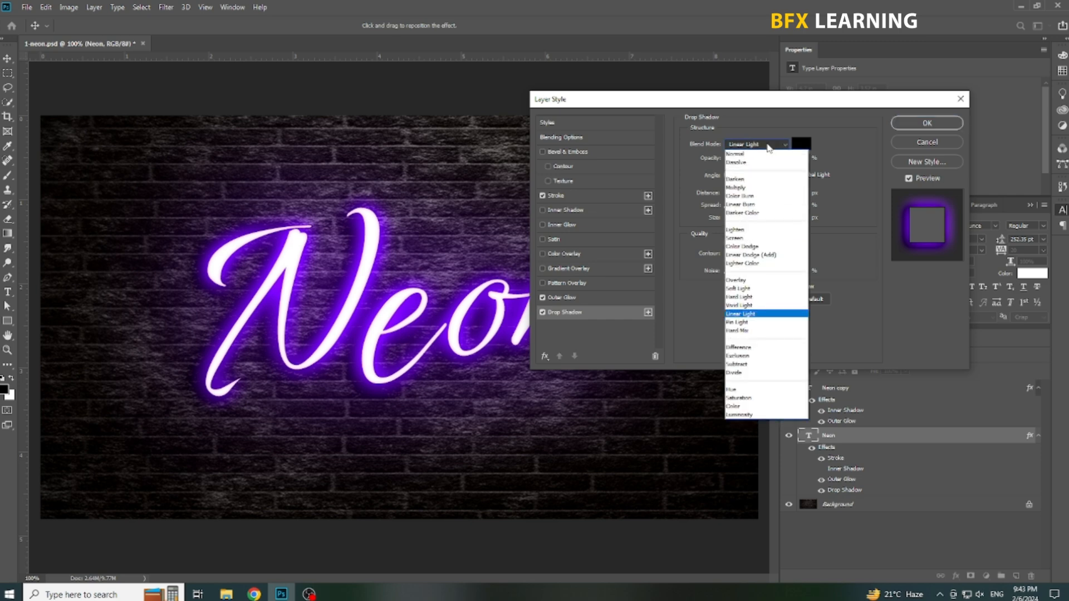
{"action": "left_click", "coordinate": [742, 319]}
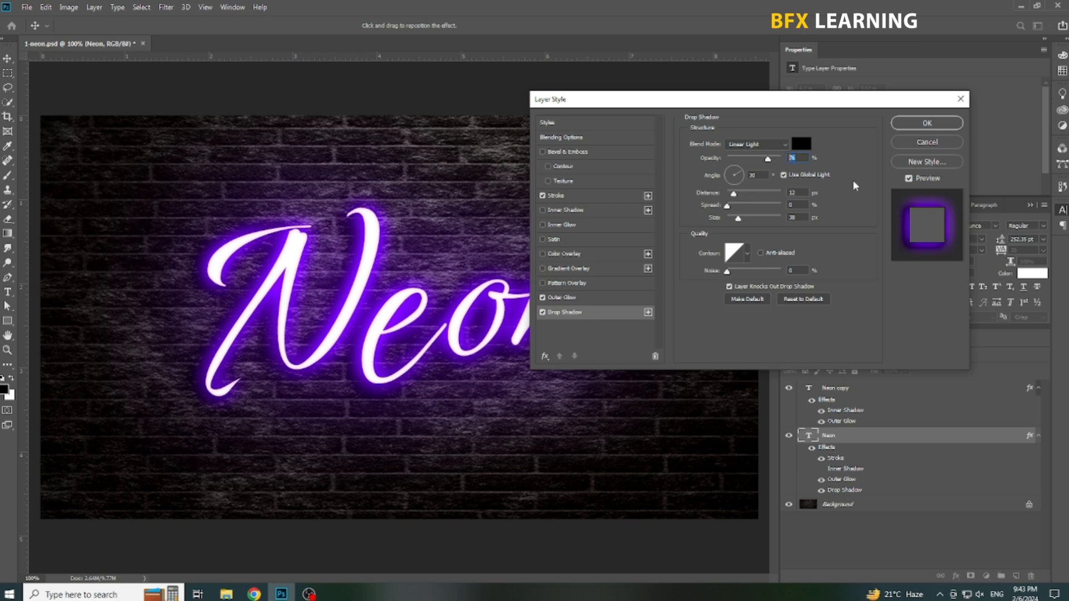
{"action": "type", "text": "80"}
{"action": "key", "text": "Tab"}
{"action": "left_click_drag", "start_coordinate": [738, 220], "coordinate": [741, 221]}
{"action": "left_click", "coordinate": [903, 130]}
Examine the neon text fitted to the screen with the interface hidden.
{"action": "right_click", "coordinate": [538, 251]}
{"action": "left_click", "coordinate": [560, 259]}
{"action": "key", "text": "Tab"}
{"action": "right_click", "coordinate": [563, 262]}
{"action": "left_click", "coordinate": [582, 268]}
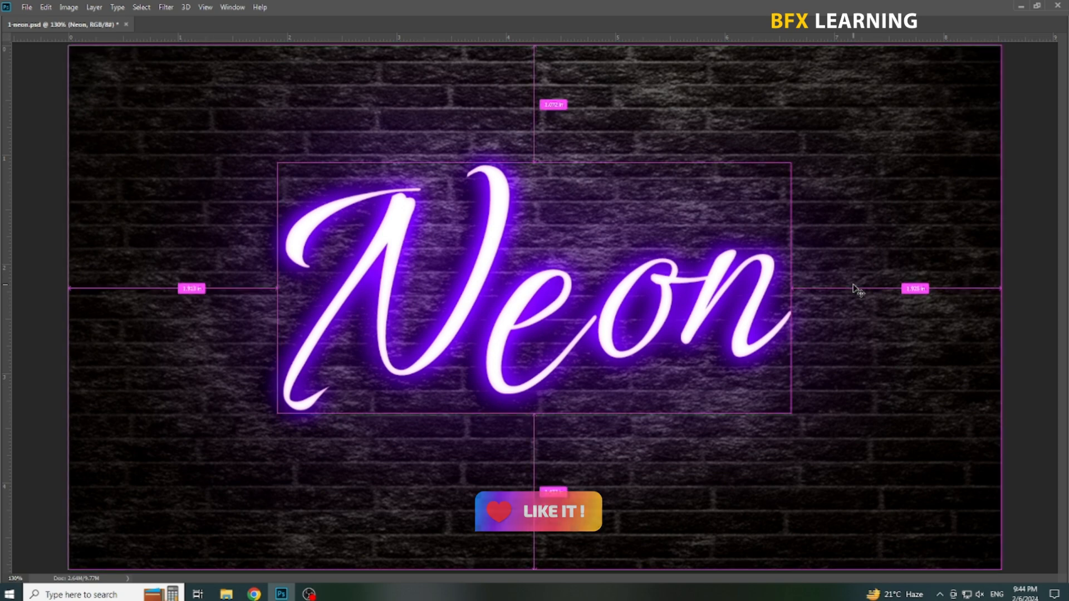
{"action": "key", "text": "ctrl+minus"}
{"action": "key", "text": "Tab"}
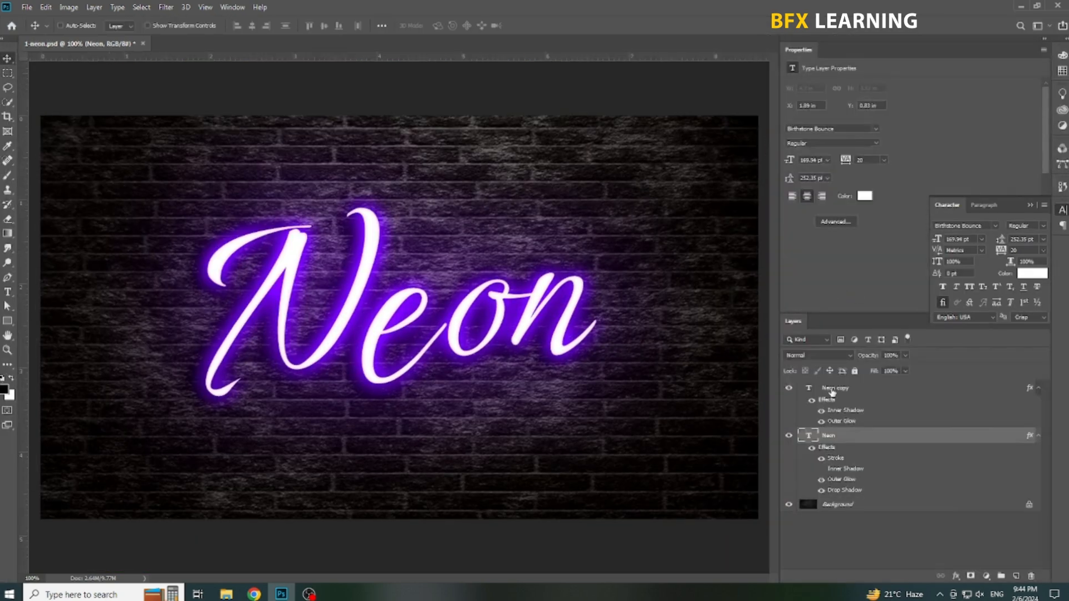
Draw a wide rectangle shape across the Neon text, above the Neon copy layer, and raise its upper edge 30 px.
{"action": "left_click", "coordinate": [847, 388]}
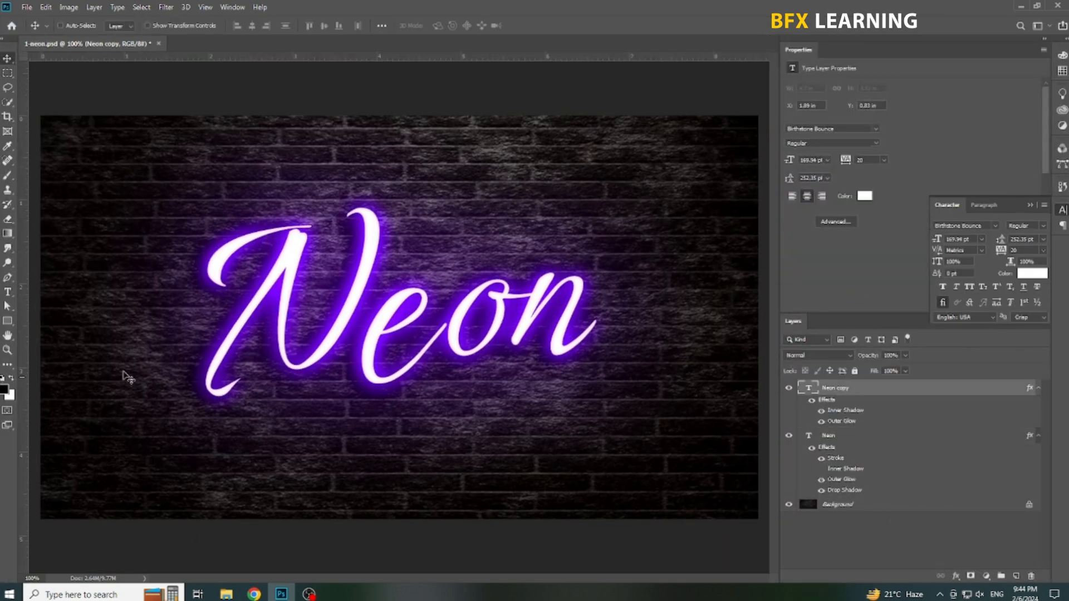
{"action": "left_click", "coordinate": [7, 321]}
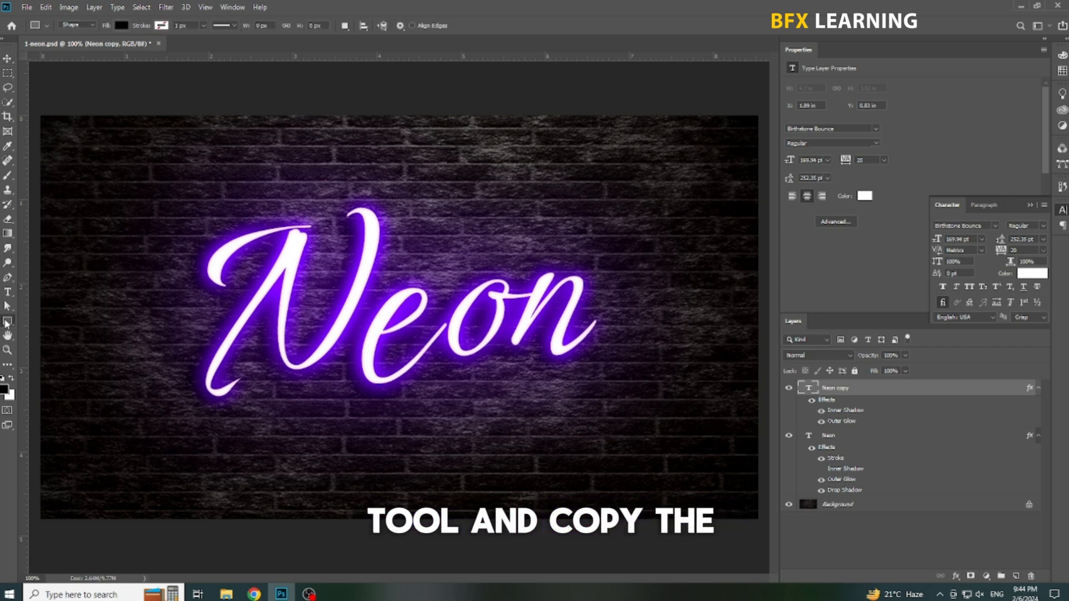
{"action": "left_click_drag", "start_coordinate": [137, 184], "coordinate": [655, 332]}
{"action": "key", "text": "a"}
{"action": "left_click_drag", "start_coordinate": [696, 158], "coordinate": [108, 210]}
{"action": "key", "text": "shift+Up"}
{"action": "key", "text": "shift+Up"}
{"action": "key", "text": "shift+Up"}
Move the rectangle down over the word and reduce its height evenly from both edges, keeping its width.
{"action": "left_click_drag", "start_coordinate": [443, 289], "coordinate": [439, 354]}
{"action": "key", "text": "v"}
{"action": "key", "text": "ctrl+t"}
{"action": "left_click_drag", "start_coordinate": [396, 398], "coordinate": [397, 372]}
{"action": "key", "text": "Return"}
Remove the rectangle's fill and give it a white 5 px stroke.
{"action": "key", "text": "u"}
{"action": "left_click", "coordinate": [123, 26]}
{"action": "left_click", "coordinate": [77, 49]}
{"action": "left_click", "coordinate": [162, 26]}
{"action": "left_click", "coordinate": [109, 81]}
{"action": "left_click", "coordinate": [181, 26]}
{"action": "type", "text": "5"}
{"action": "key", "text": "Tab"}
{"action": "key", "text": "shift+Tab"}
{"action": "key", "text": "Return"}
Mask the rectangle from a marquee covering everything except its left end, and invert the mask to leave only a left bracket.
{"action": "key", "text": "m"}
{"action": "mouse_move", "coordinate": [707, 218]}
{"action": "left_mouse_down"}
{"action": "mouse_move", "coordinate": [253, 392]}
{"action": "mouse_move", "coordinate": [173, 442]}
{"action": "left_mouse_up"}
{"action": "left_click", "coordinate": [971, 581]}
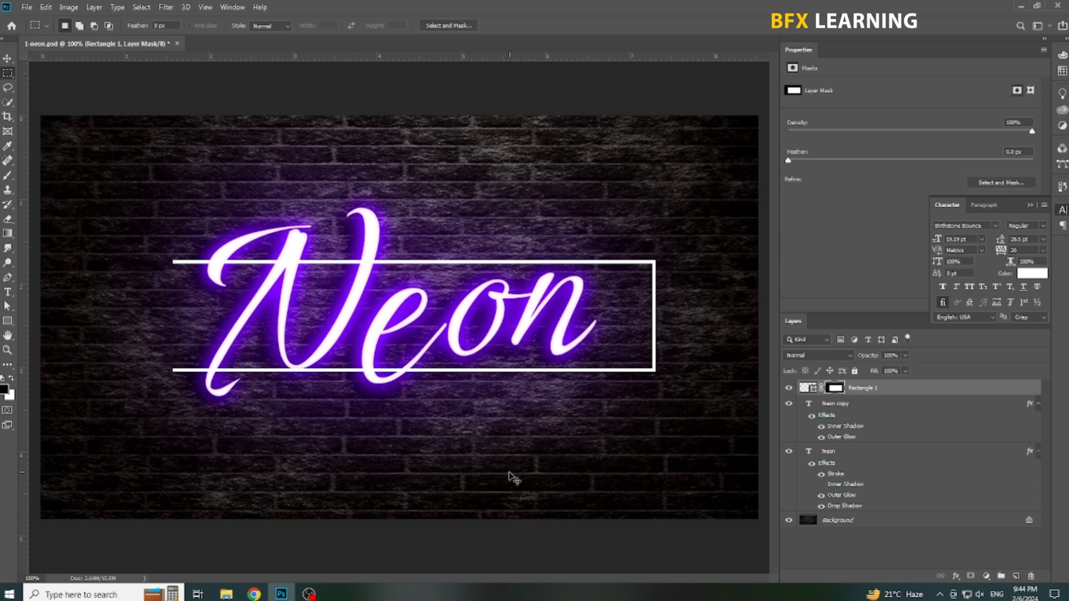
{"action": "key", "text": "v"}
{"action": "key", "text": "ctrl+i"}
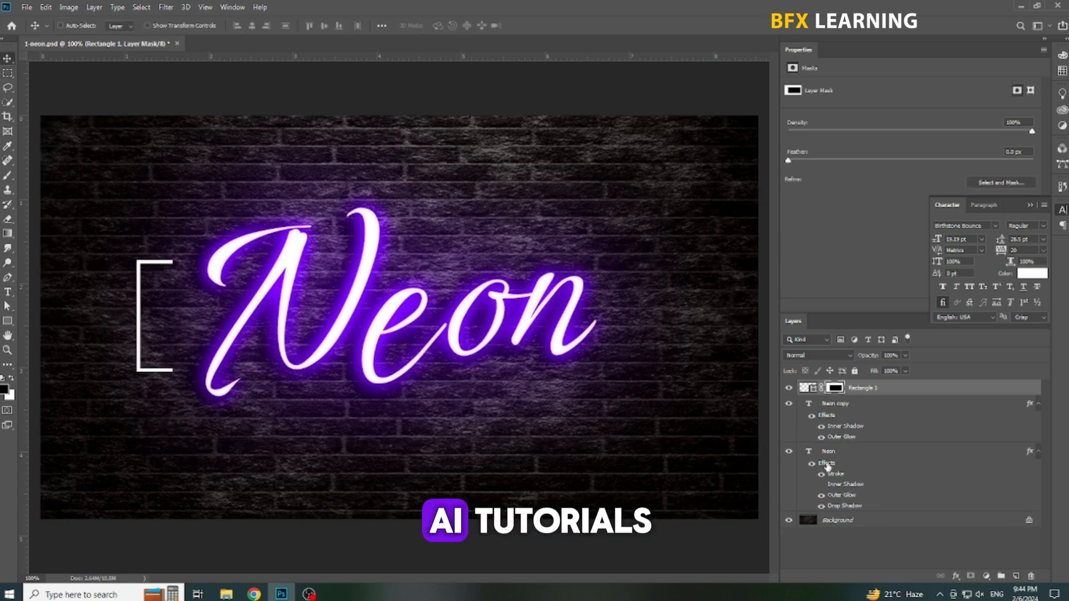
Copy the lower Neon layer's effects onto Rectangle 1, and Neon copy's effects onto a duplicate of that bracket layer.
{"action": "left_click_drag", "start_coordinate": [828, 465], "coordinate": [870, 391]}
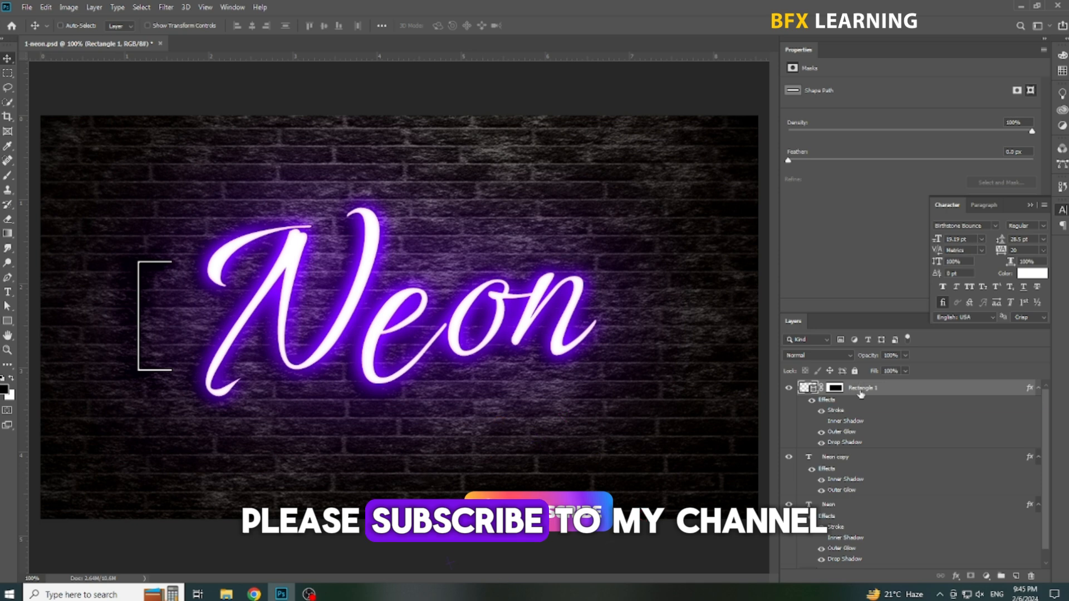
{"action": "key", "text": "ctrl+z"}
{"action": "left_click", "coordinate": [828, 454]}
{"action": "left_click_drag", "start_coordinate": [826, 465], "coordinate": [849, 391]}
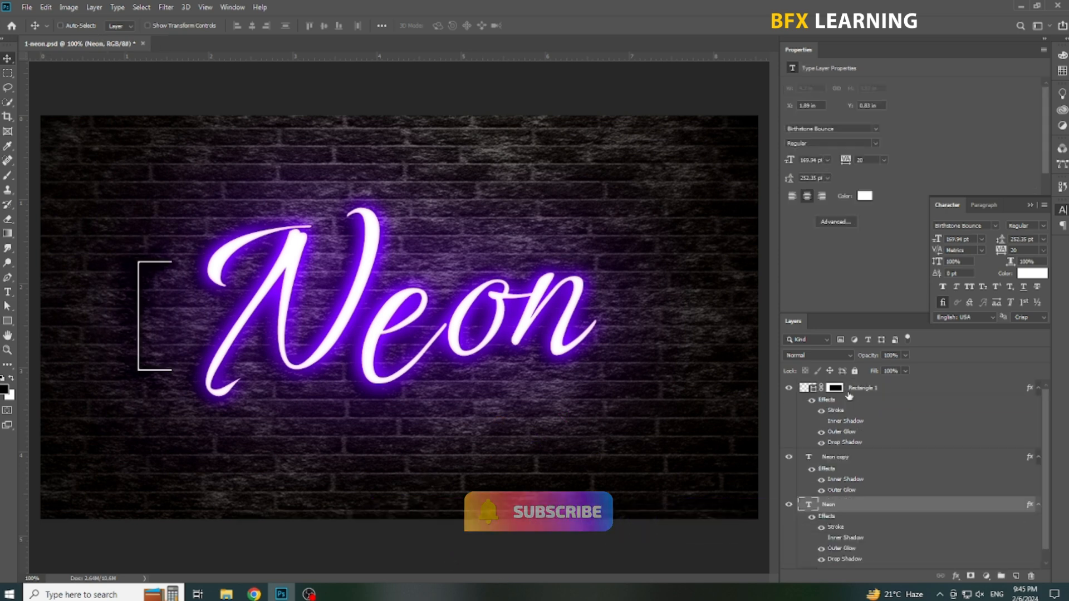
{"action": "key", "text": "ctrl+j"}
{"action": "left_click_drag", "start_coordinate": [832, 541], "coordinate": [857, 393]}
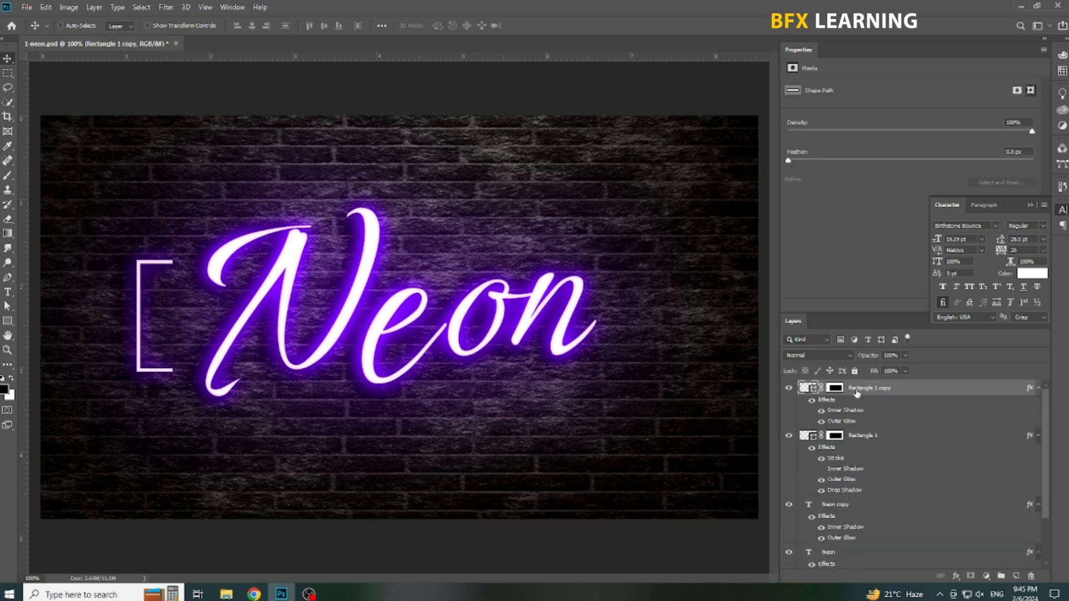
Duplicate both bracket layers and flip the copies horizontally to form the right bracket.
{"action": "left_click", "coordinate": [862, 440], "text": "shift"}
{"action": "key", "text": "ctrl+j"}
{"action": "key", "text": "ctrl+t"}
{"action": "right_click", "coordinate": [370, 336]}
{"action": "left_click", "coordinate": [429, 475]}
{"action": "key", "text": "Return"}
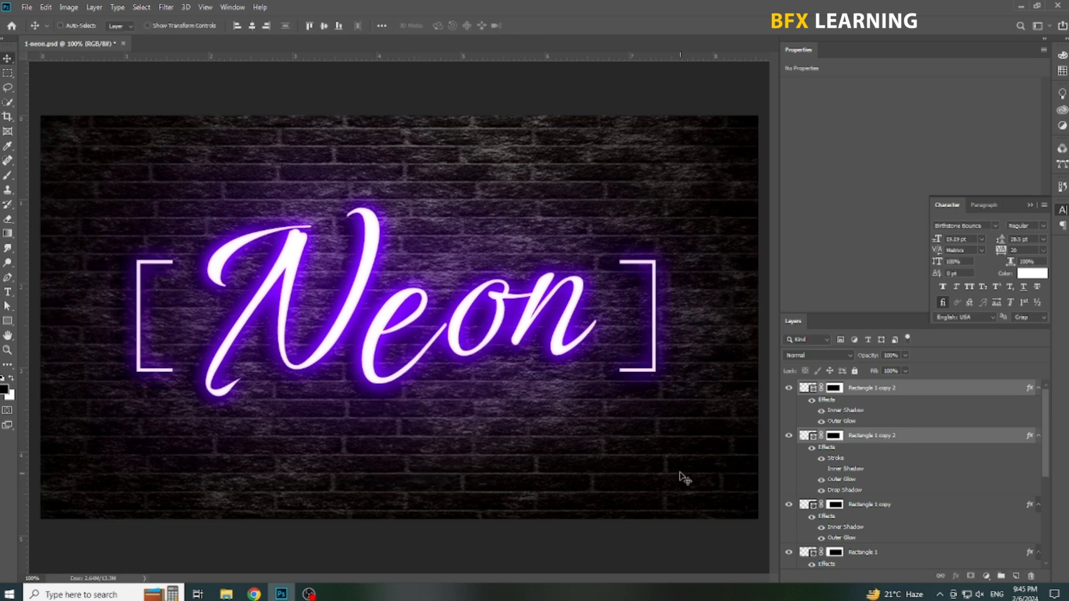
Nudge the right bracket's layers 20 px to the right and the left bracket's layers 20 px to the left.
{"action": "key", "text": "shift+Right"}
{"action": "key", "text": "shift+Right"}
{"action": "left_click", "coordinate": [877, 505]}
{"action": "left_click", "coordinate": [858, 553], "text": "shift"}
{"action": "key", "text": "shift+Left"}
{"action": "key", "text": "shift+Left"}
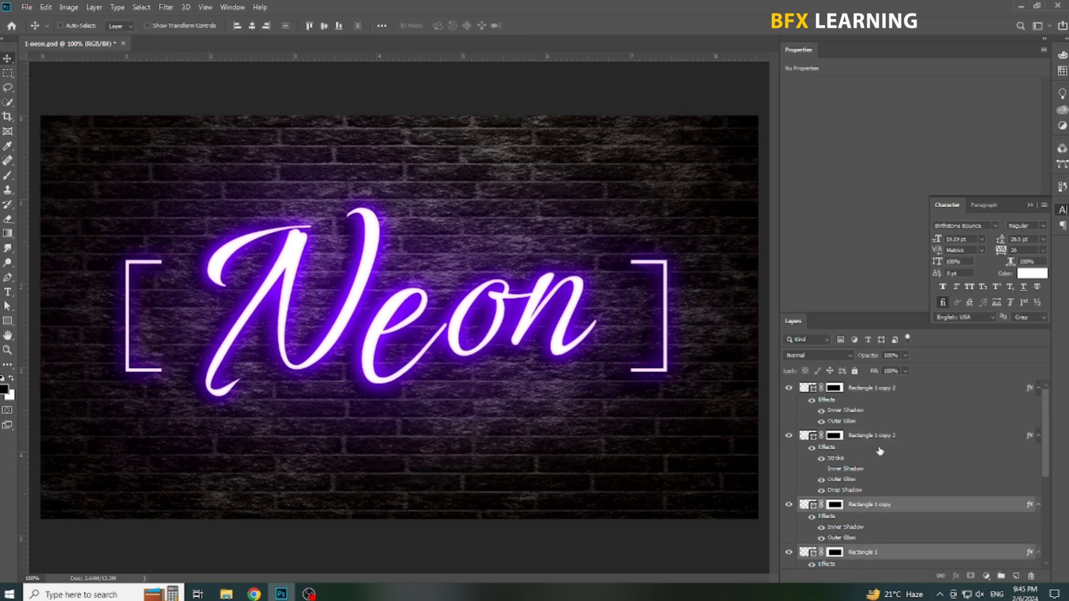
Group all four bracket layers and centre the group horizontally on the canvas.
{"action": "key", "text": "alt+bracketleft"}
{"action": "key", "text": "alt+bracketleft"}
{"action": "scroll", "coordinate": [878, 402], "scroll_direction": "up", "scroll_amount": 2}
{"action": "left_click", "coordinate": [896, 390], "text": "shift"}
{"action": "key", "text": "ctrl+g"}
{"action": "key", "text": "ctrl+a"}
{"action": "left_click", "coordinate": [253, 26]}
{"action": "key", "text": "ctrl+d"}
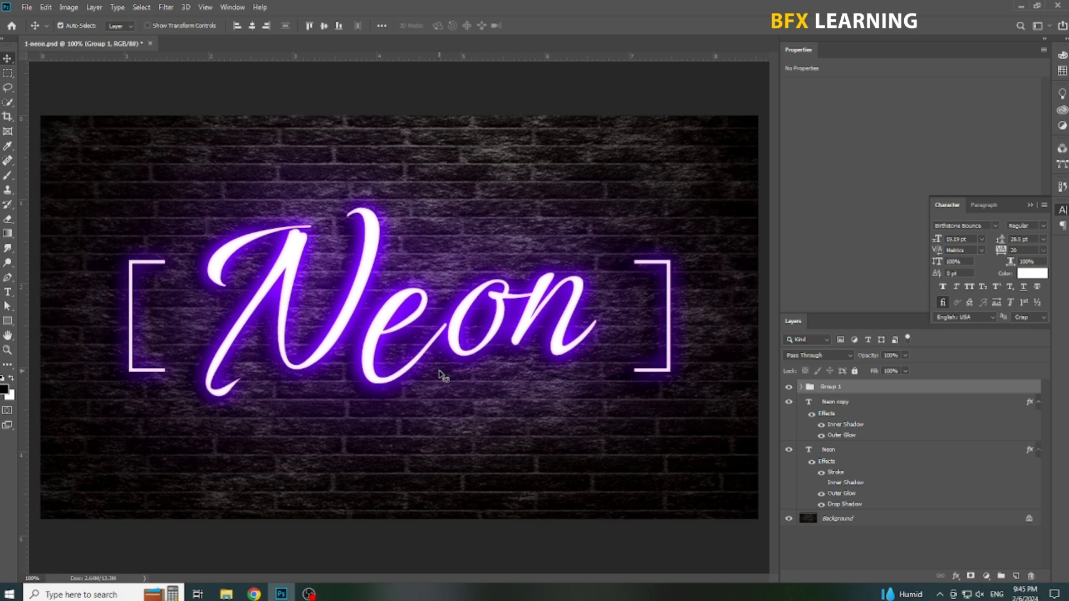
Select both Neon text layers and view the whole bracketed neon sign with the interface hidden.
{"action": "left_click", "coordinate": [856, 402]}
{"action": "left_click", "coordinate": [857, 457], "text": "shift"}
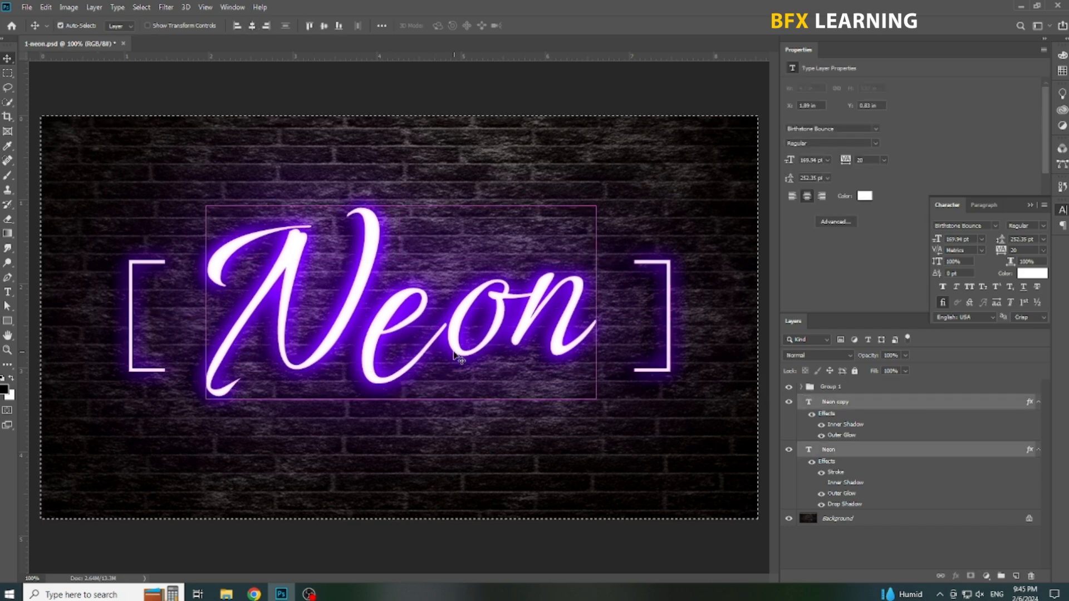
{"action": "right_click", "coordinate": [423, 318]}
{"action": "left_click", "coordinate": [440, 324]}
{"action": "key", "text": "Tab"}
{"action": "right_click", "coordinate": [581, 326]}
{"action": "left_click", "coordinate": [599, 333]}
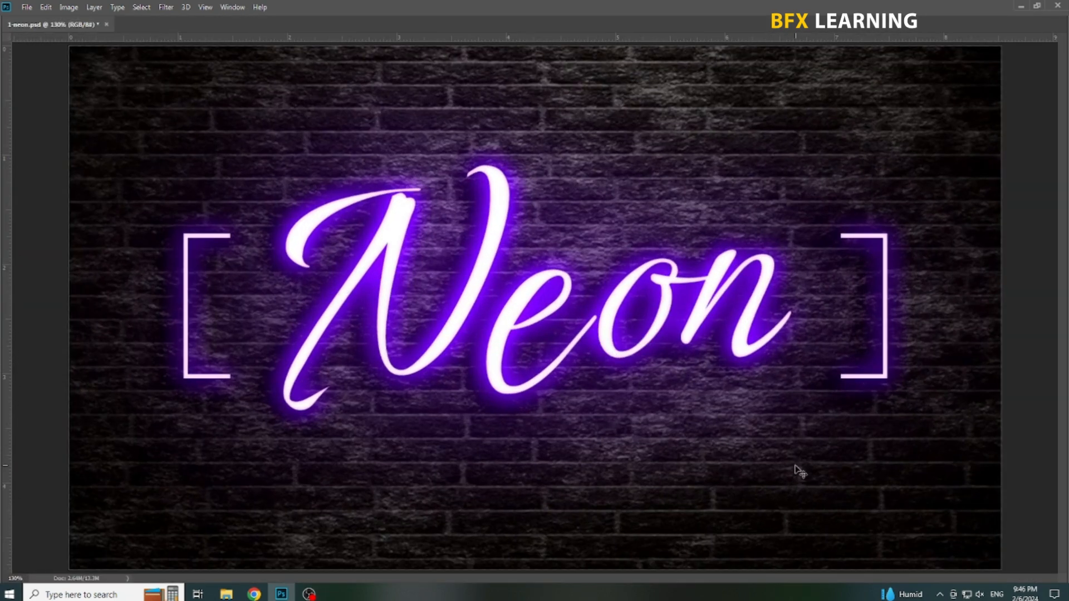
{"action": "key", "text": "ctrl+minus"}
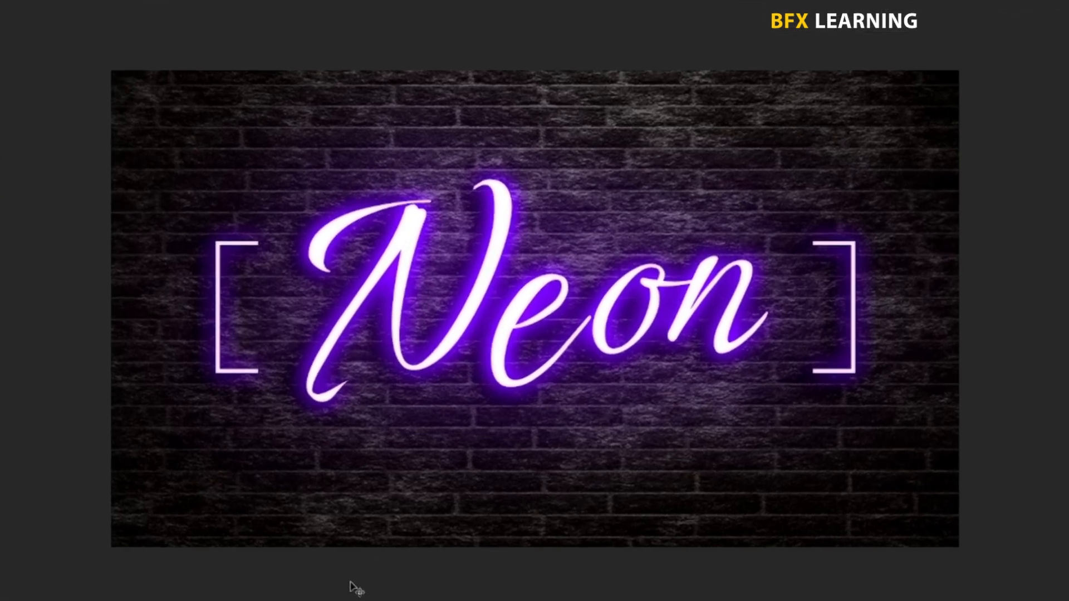